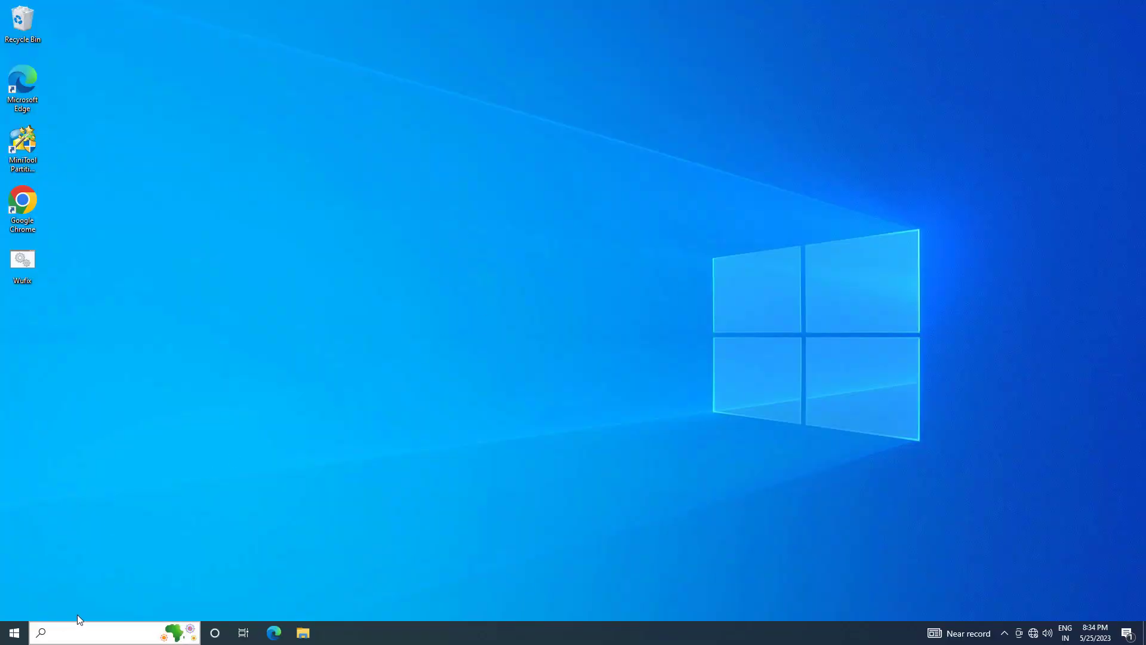
# Step: Find Windows PowerShell in search and run it as administrator
pyautogui.click(96, 626)
pyautogui.write('po')
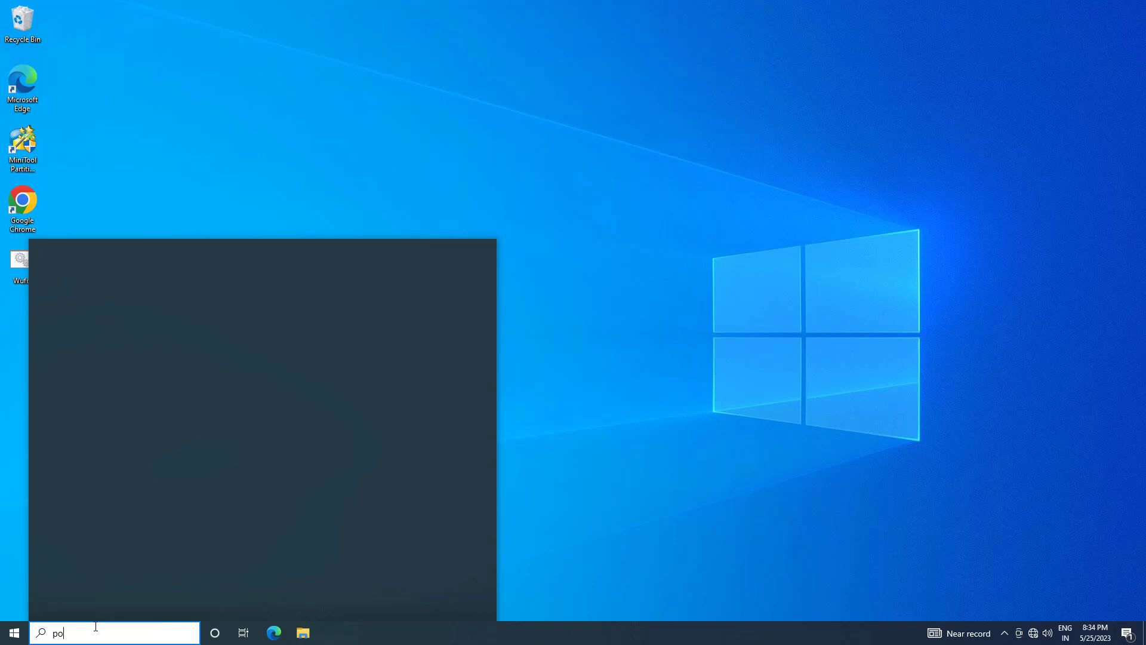
pyautogui.write('wee')
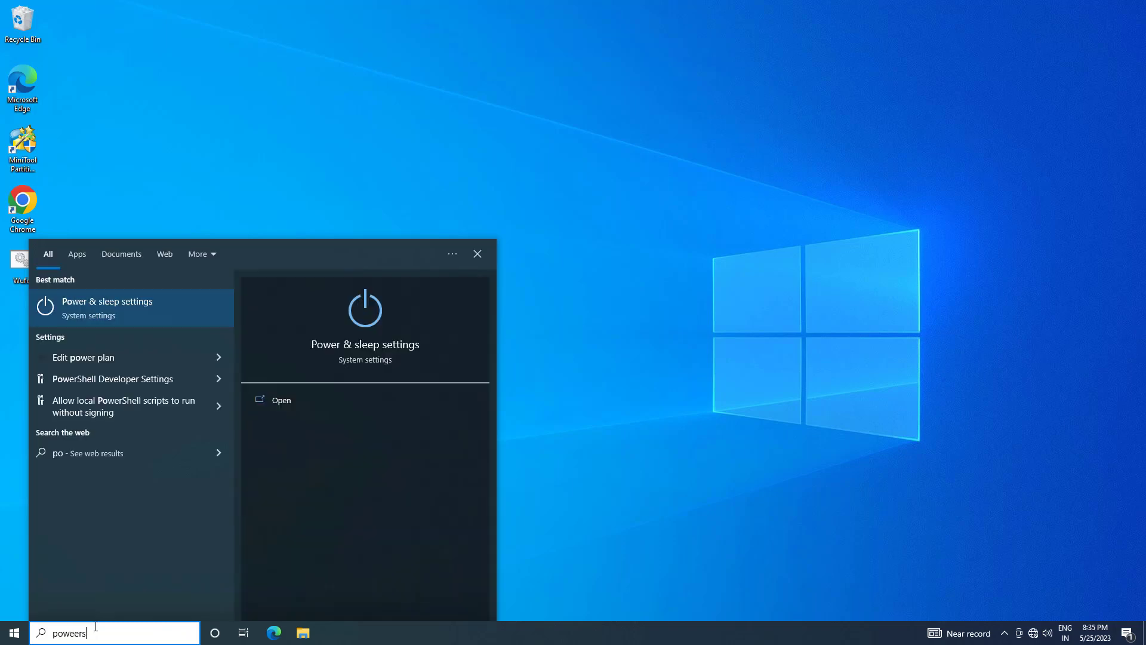
pyautogui.write('rs')
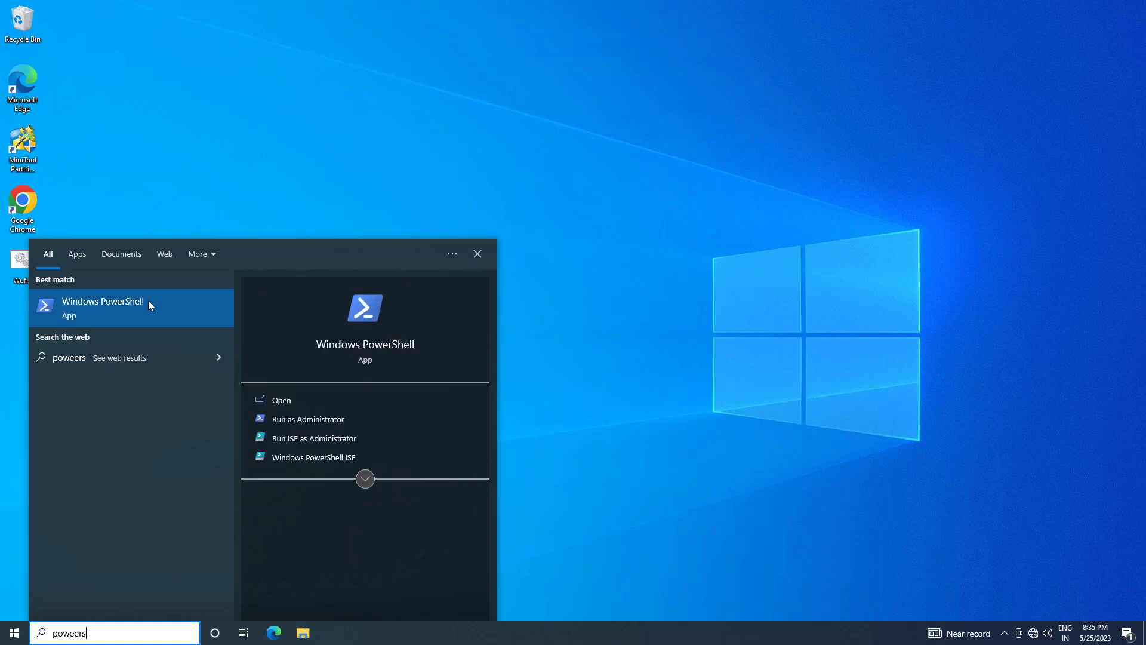
pyautogui.rightClick(130, 303)
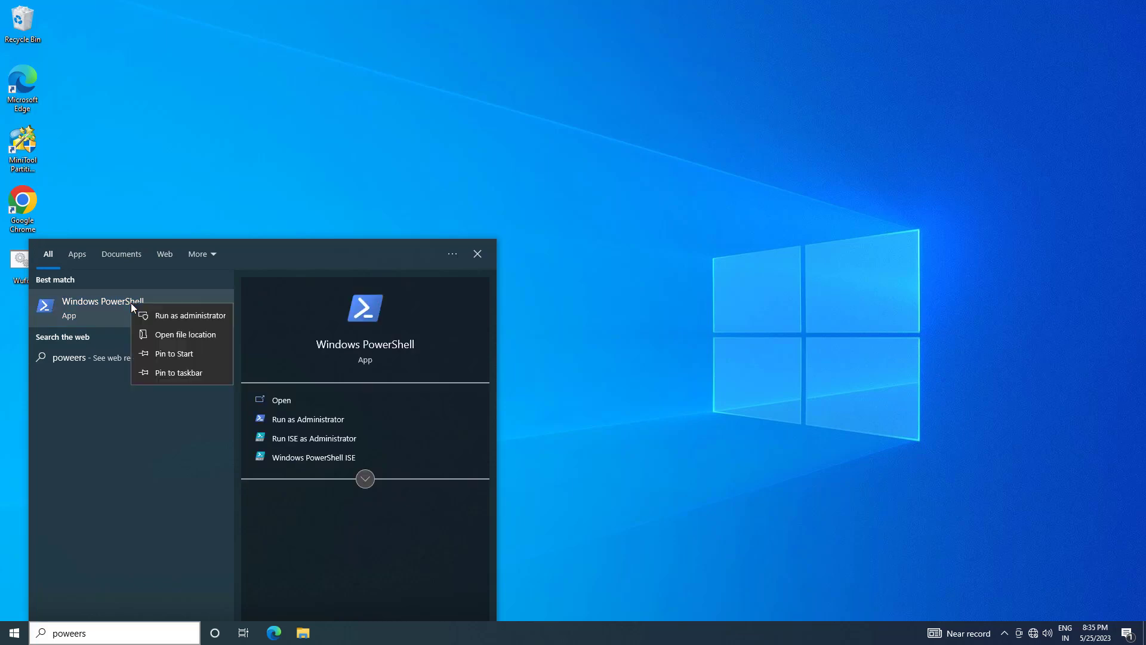
pyautogui.click(170, 314)
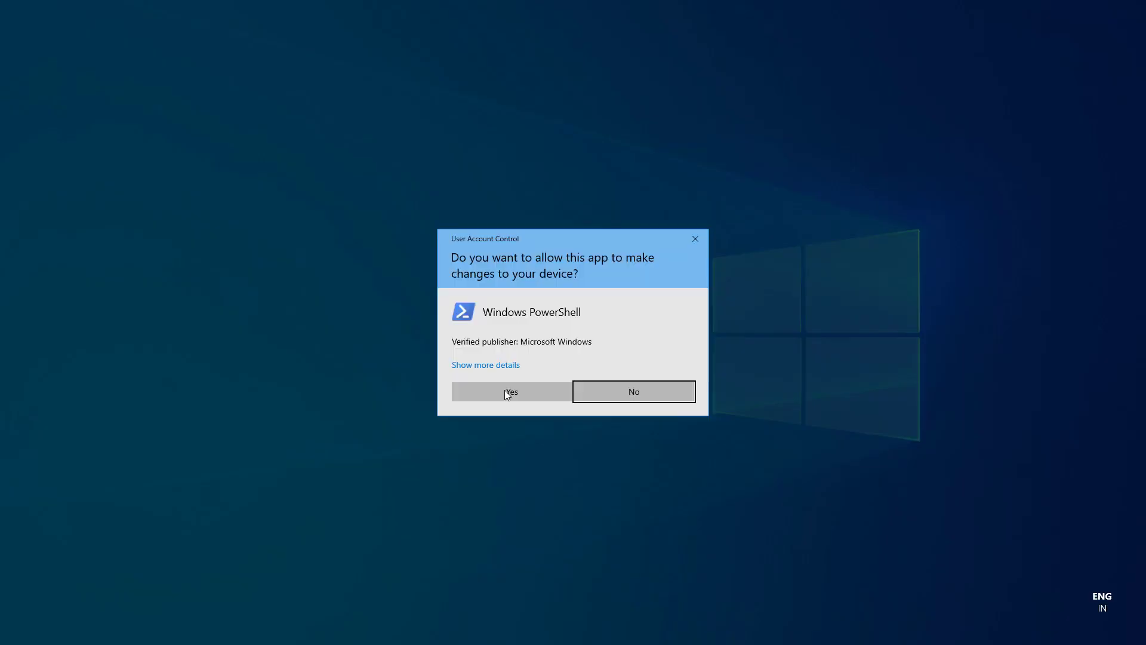
# Step: Accept UAC, paste and run the Get-AppXPackage Store re-registration command, then exit the console
pyautogui.click(504, 395)
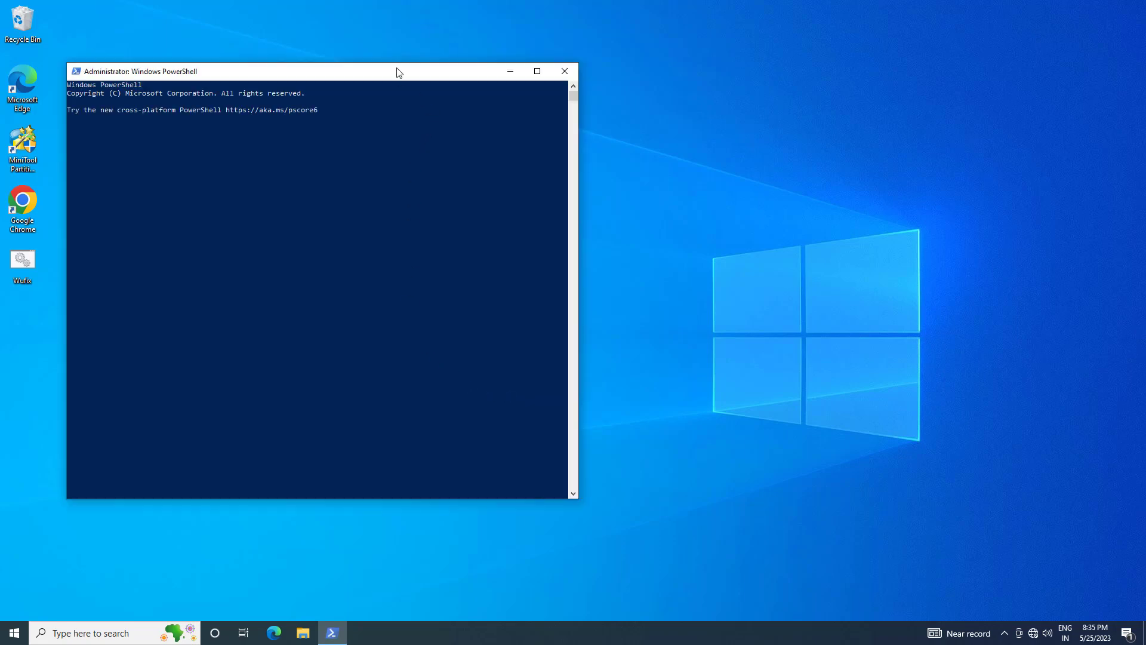
pyautogui.moveTo(399, 73); pyautogui.dragTo(647, 117)
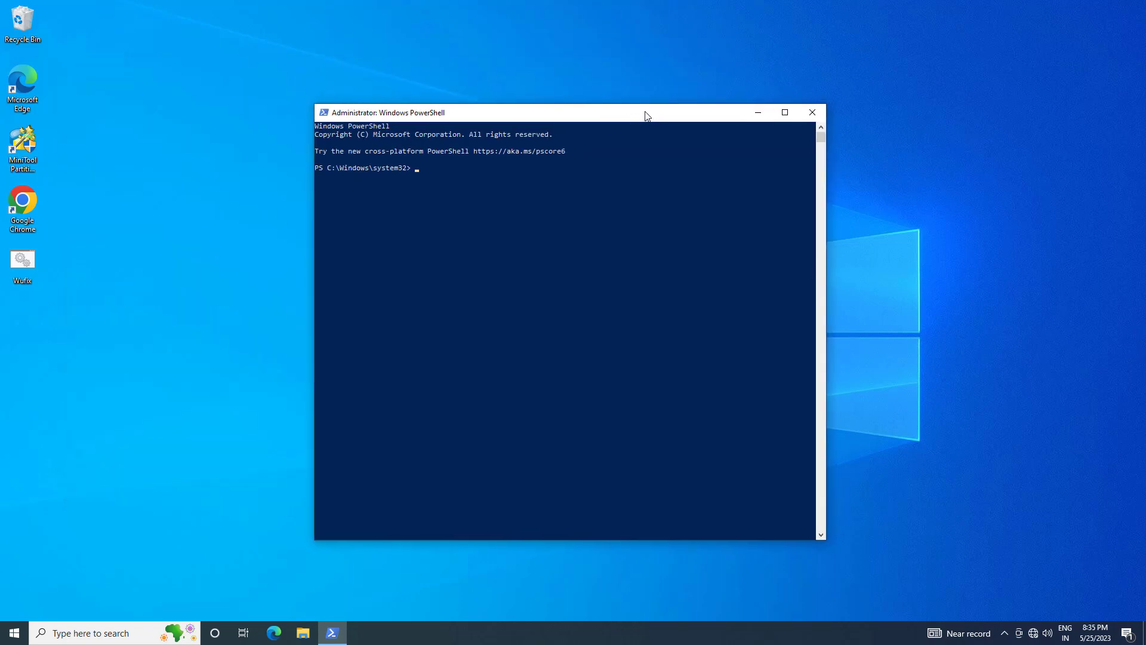
pyautogui.rightClick(647, 116)
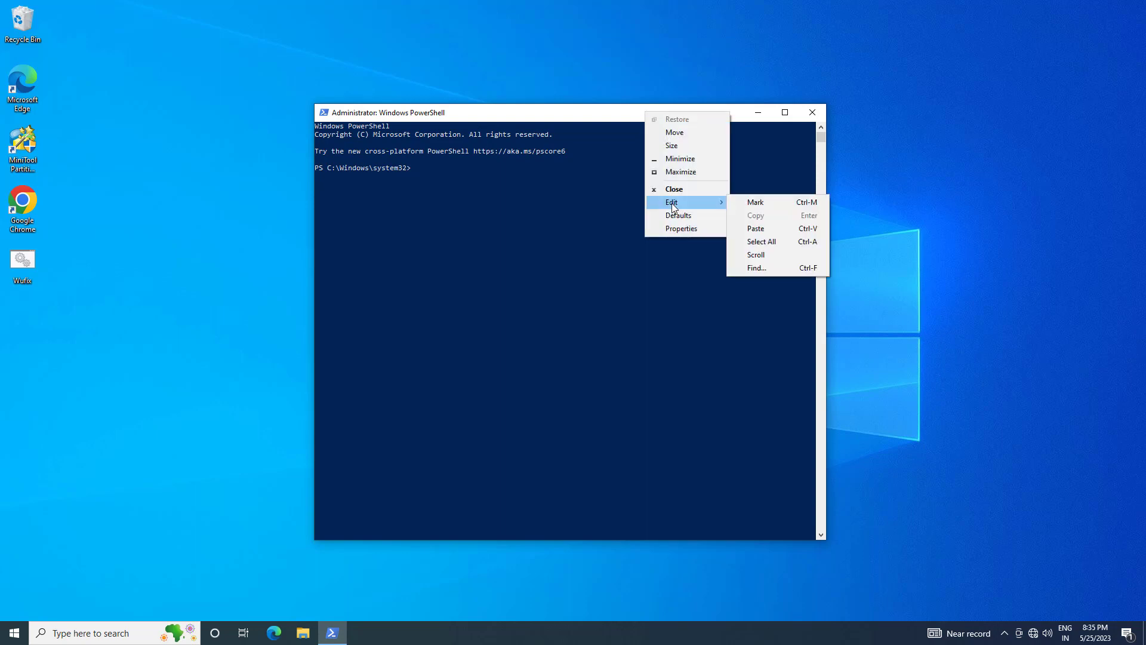
pyautogui.moveTo(673, 201)
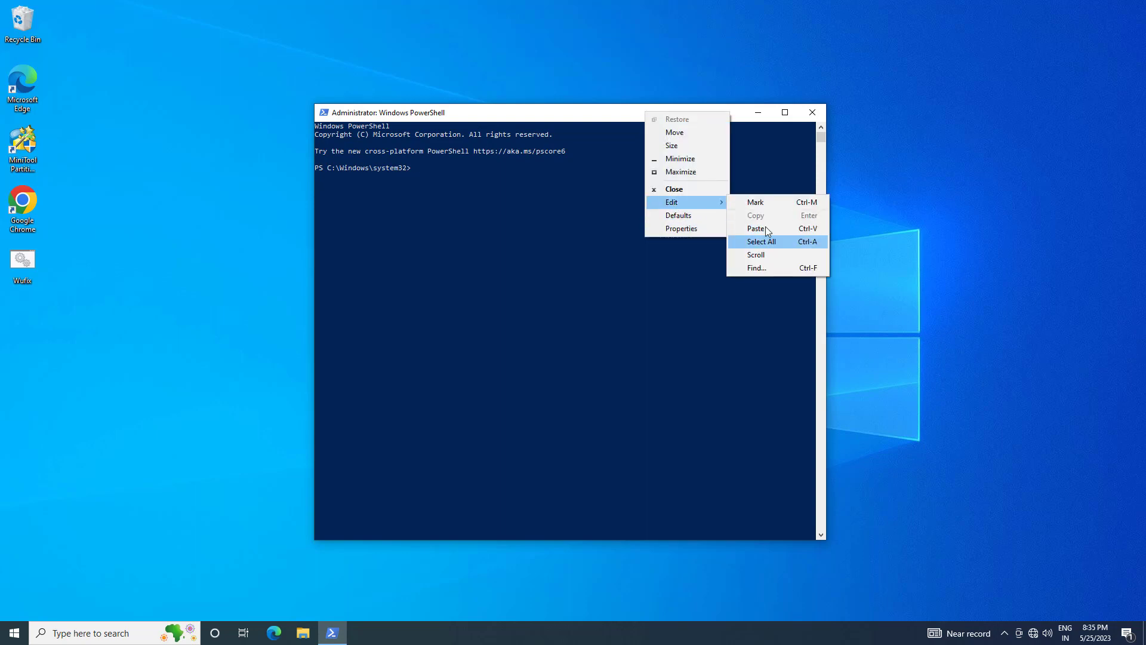
pyautogui.click(766, 227)
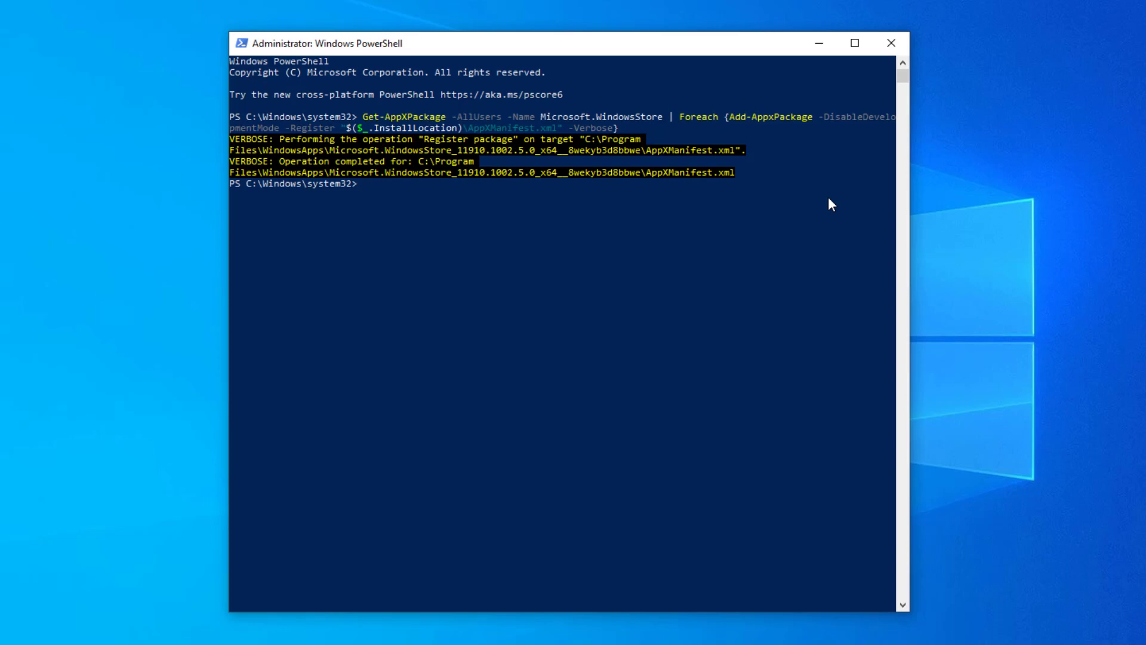
pyautogui.write('exit')
pyautogui.press('Return')
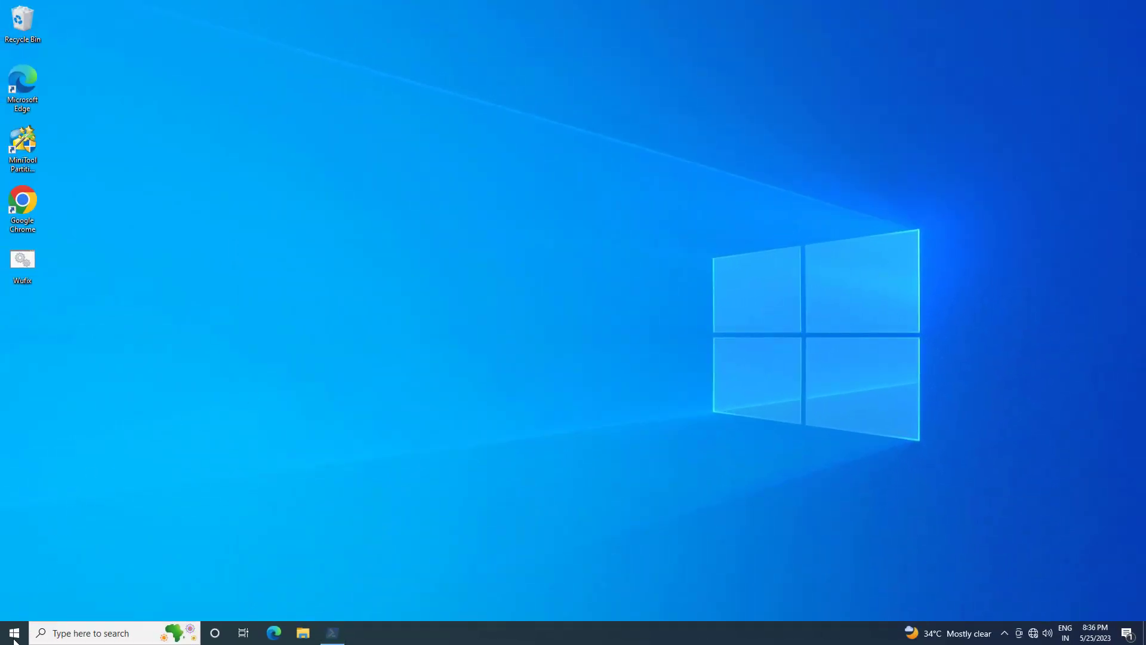
# Step: Restart the computer from Start > Power
pyautogui.click(14, 637)
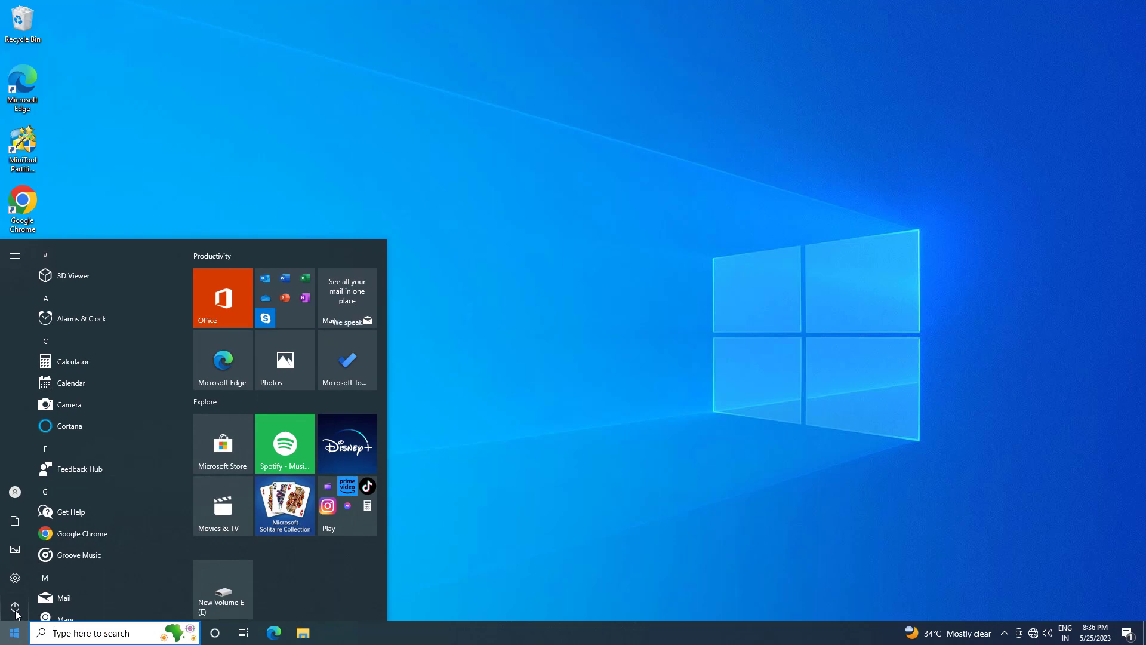
pyautogui.click(16, 612)
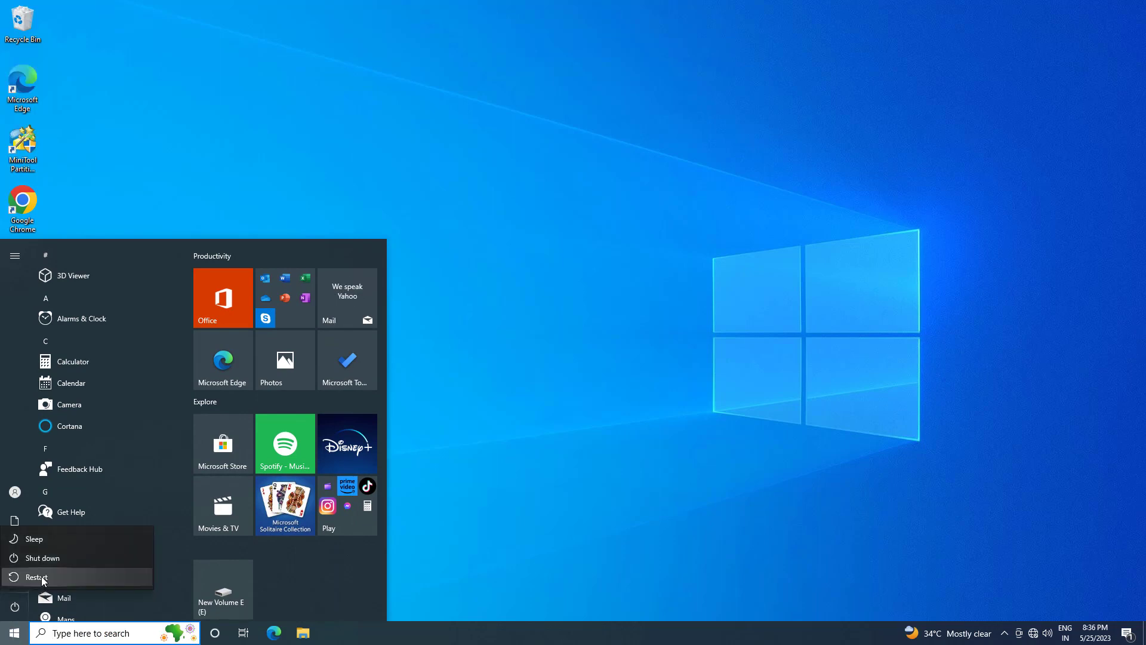
pyautogui.click(310, 543)
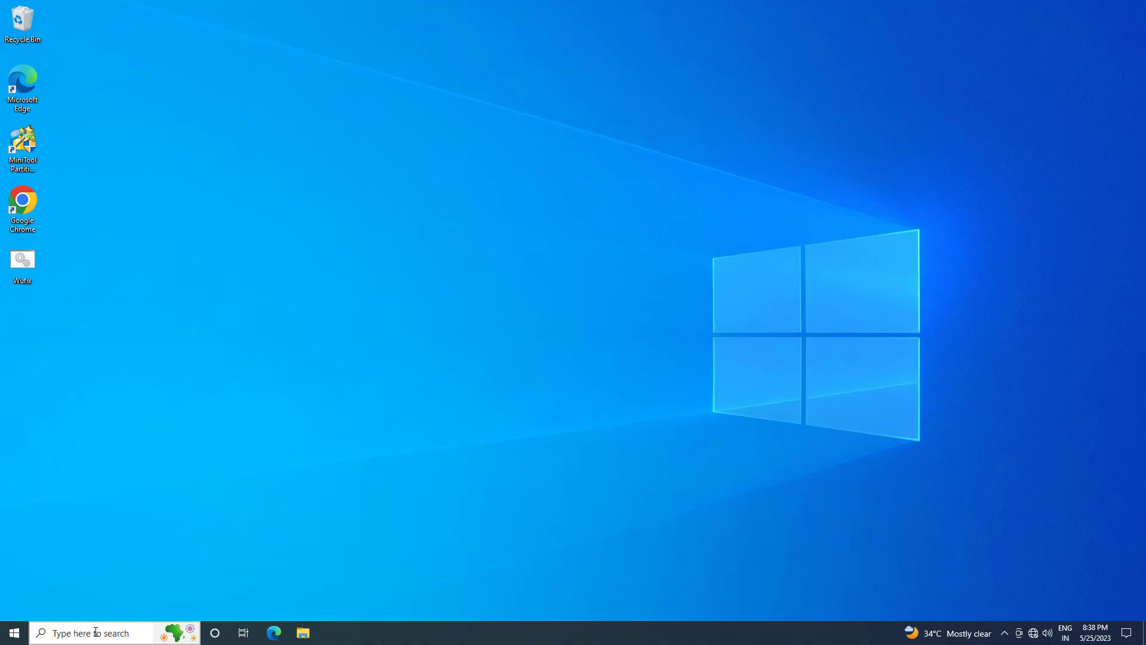
# Step: Run wsreset from search to clear the Store cache, then close the reopened Store
pyautogui.click(95, 633)
pyautogui.write('wsreset')
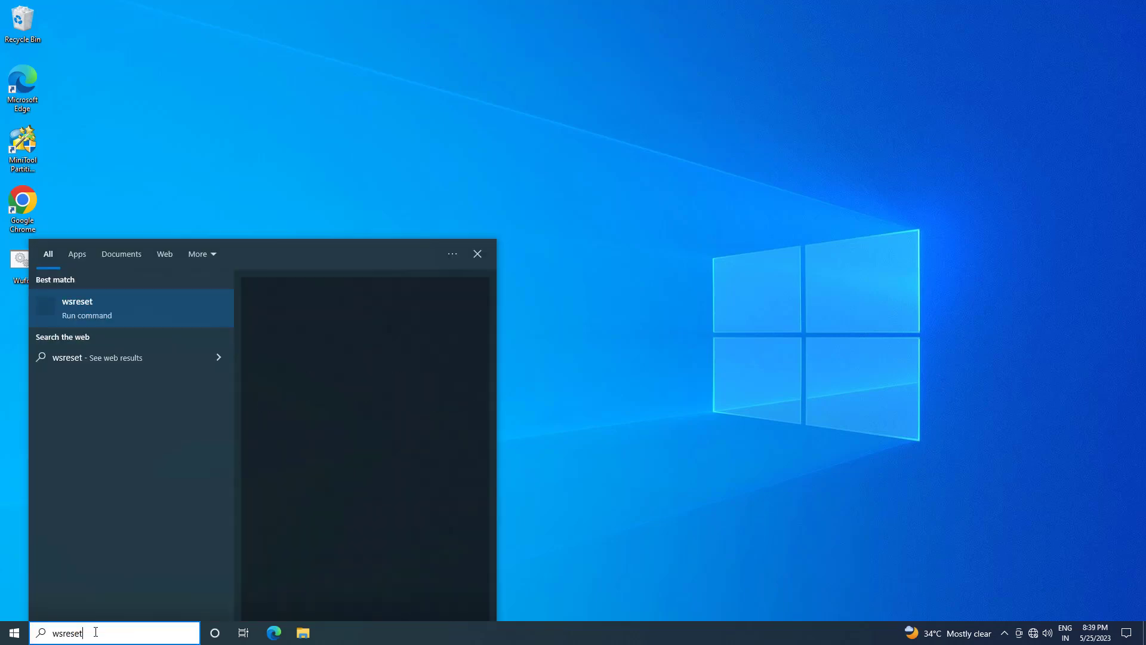
pyautogui.click(153, 311)
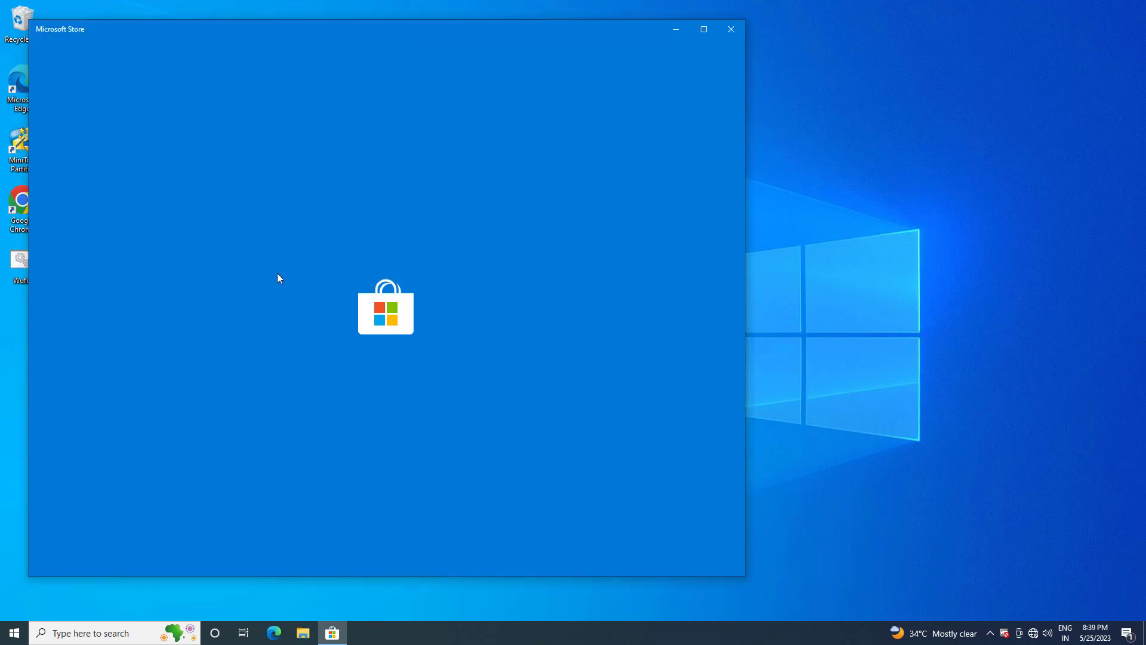
pyautogui.click(731, 32)
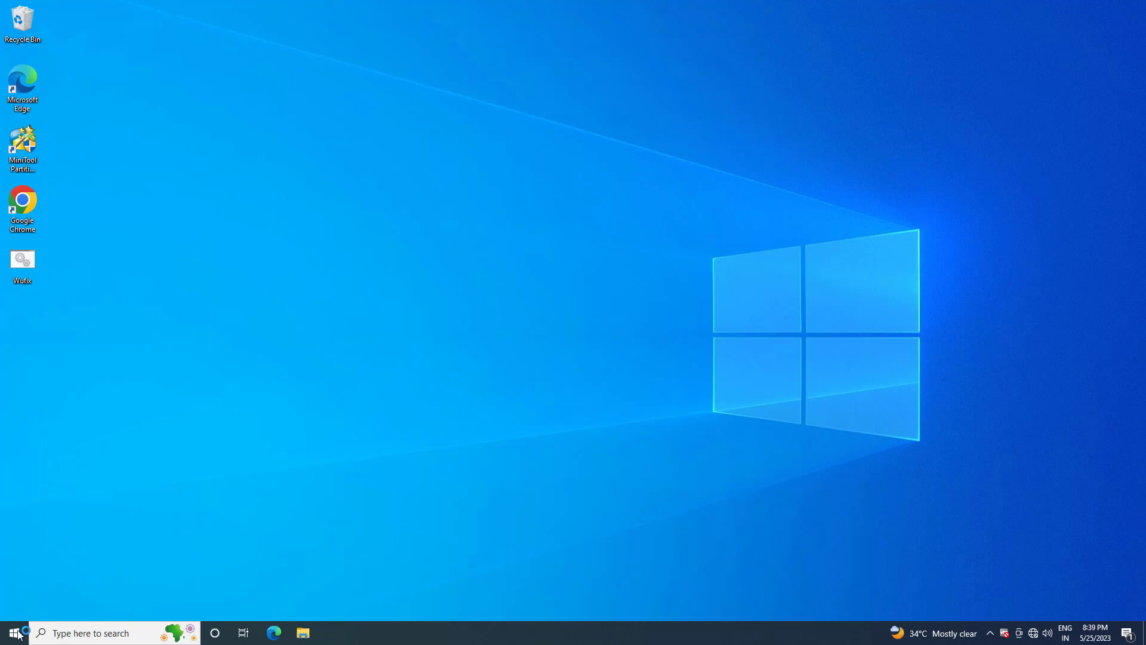
# Step: Restart the computer from Start > Power
pyautogui.click(15, 632)
pyautogui.click(14, 606)
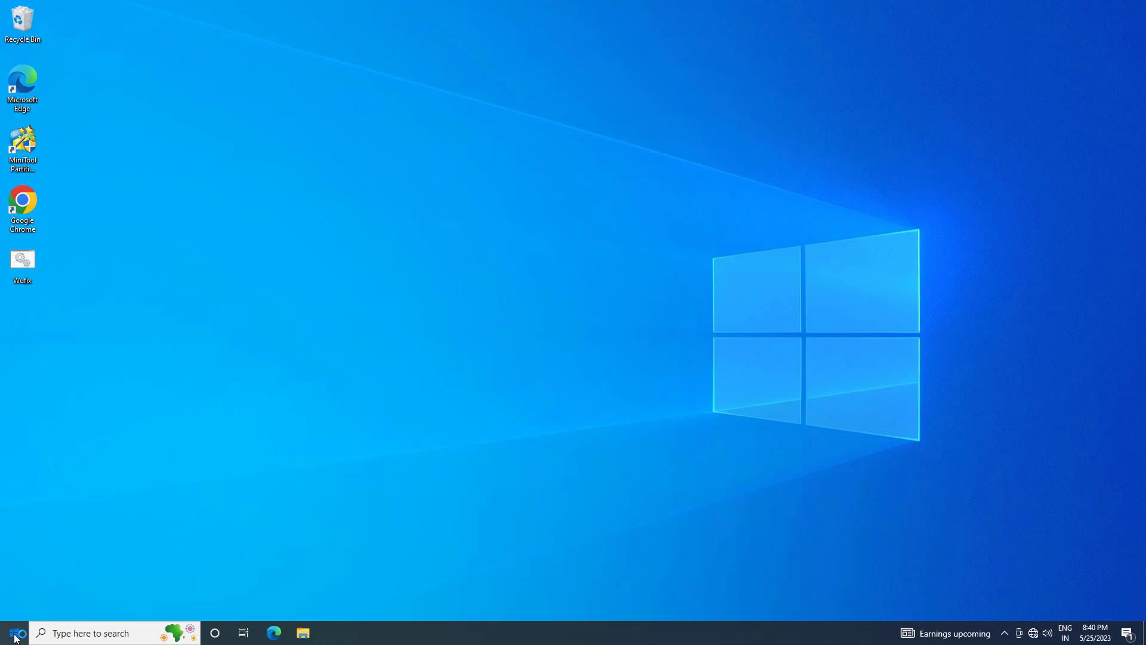
# Step: Open Windows Settings from the Start menu
pyautogui.click(15, 632)
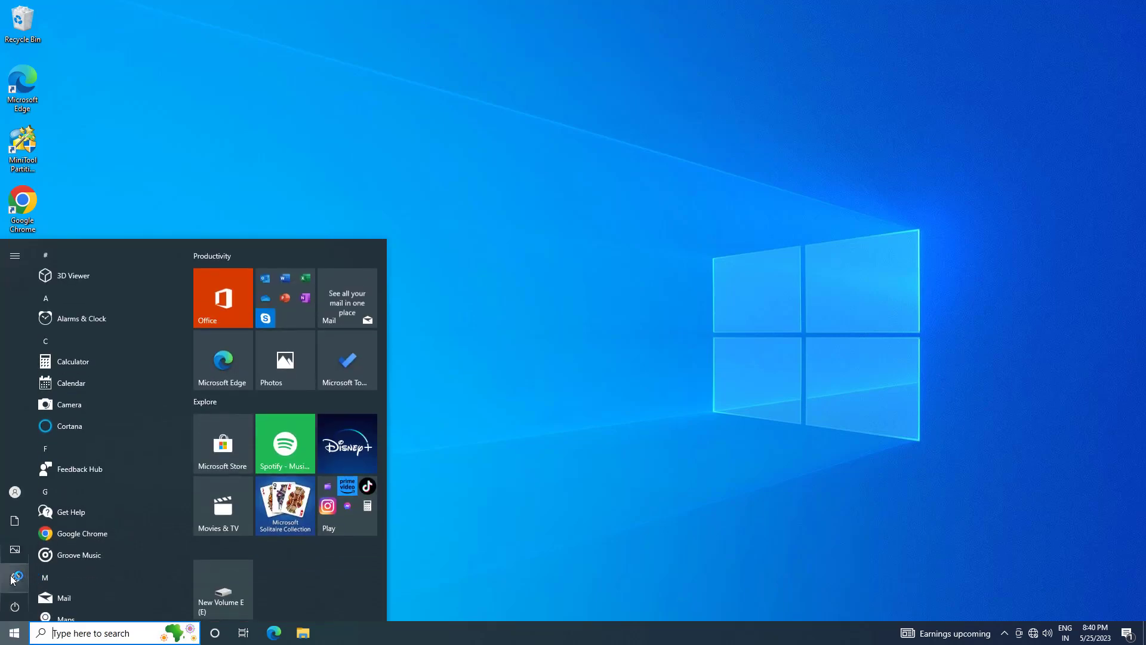
pyautogui.moveTo(15, 578)
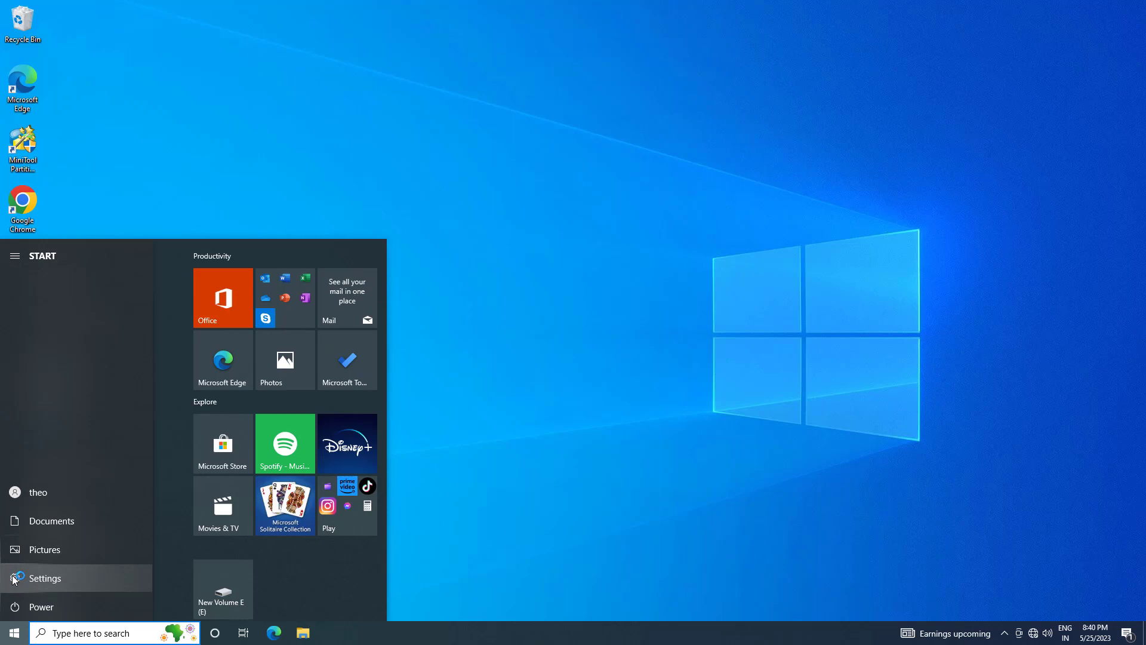
pyautogui.click(14, 578)
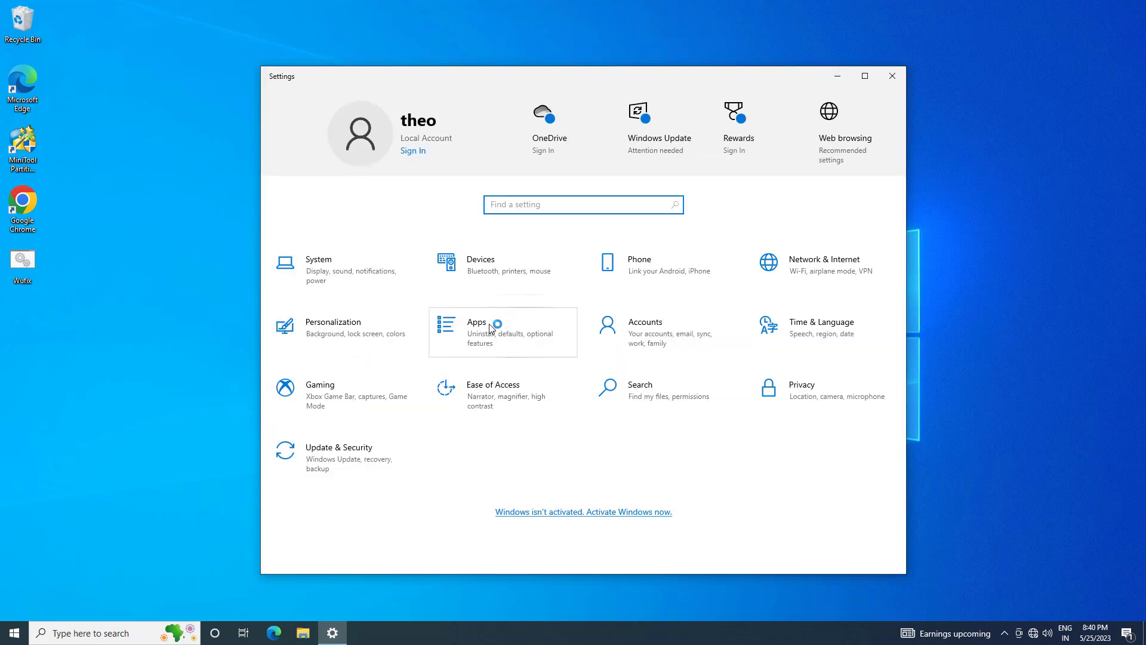
# Step: In Apps & features, reset the Microsoft Store app's data via its advanced options
pyautogui.click(495, 326)
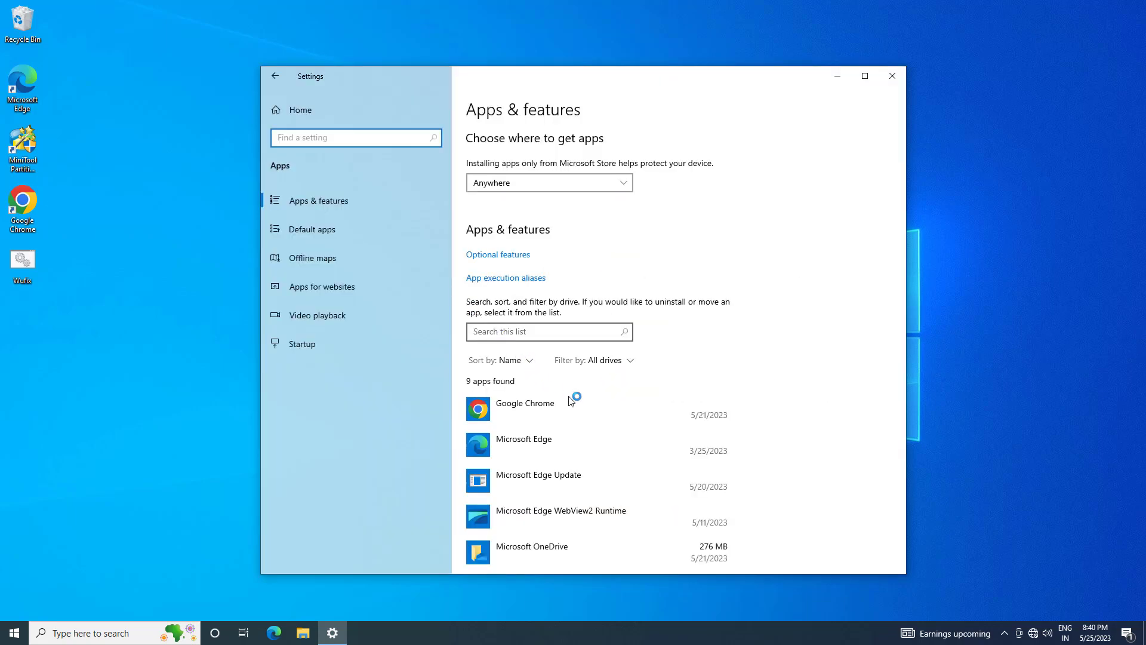
pyautogui.scroll(-10, 574, 408)
pyautogui.scroll(10, 573, 408)
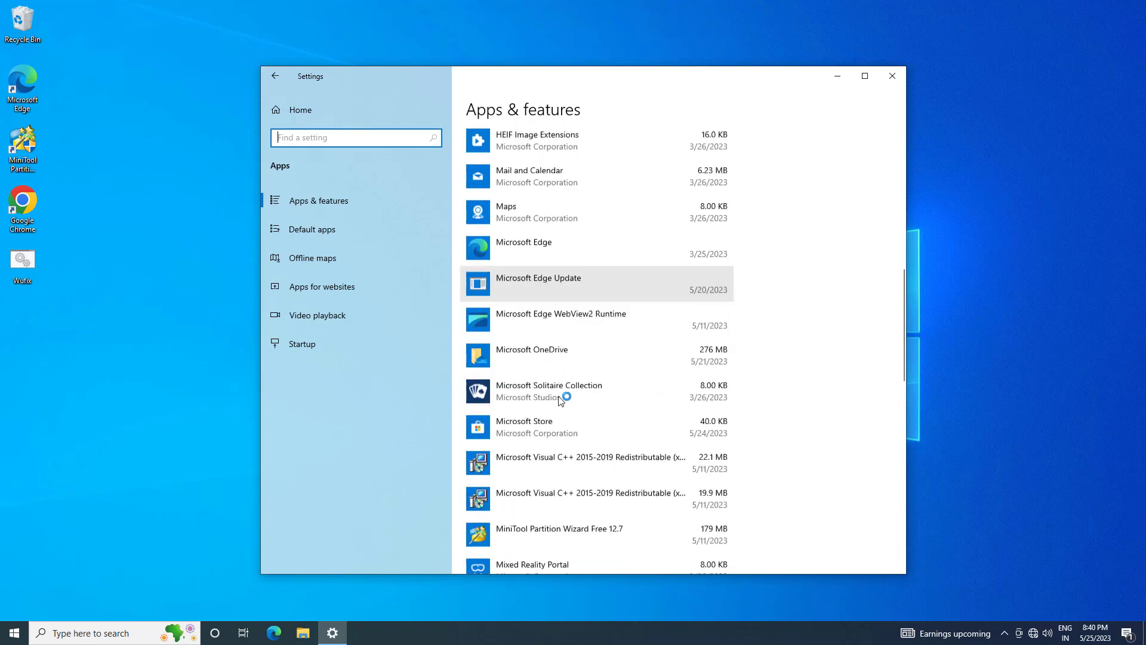
pyautogui.scroll(-1, 540, 426)
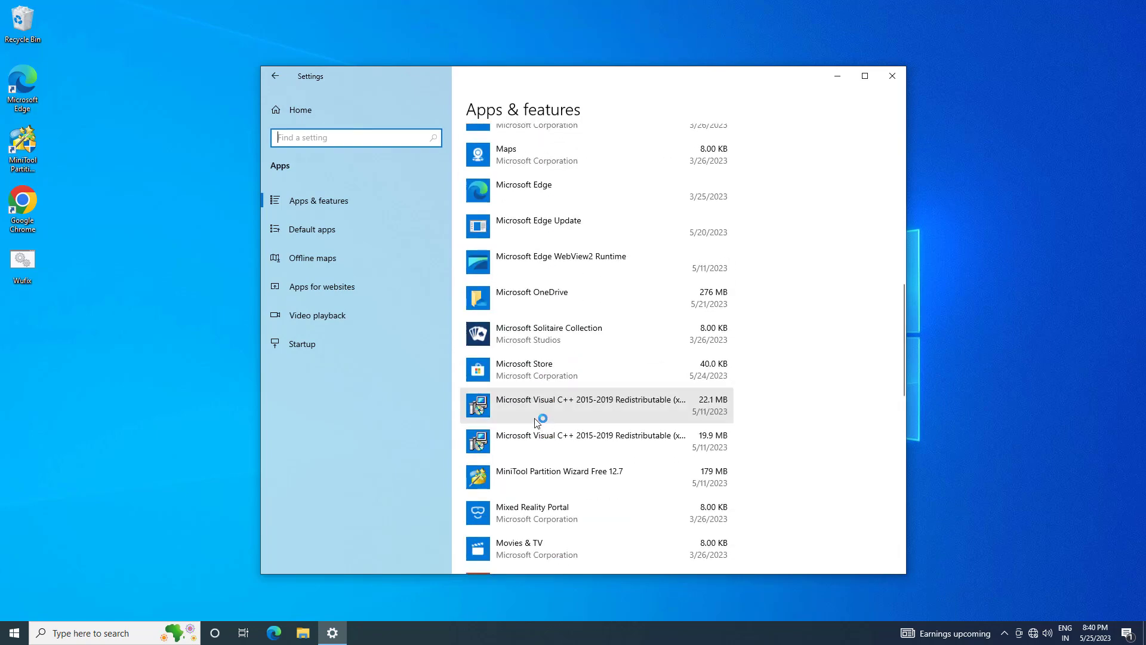
pyautogui.click(524, 369)
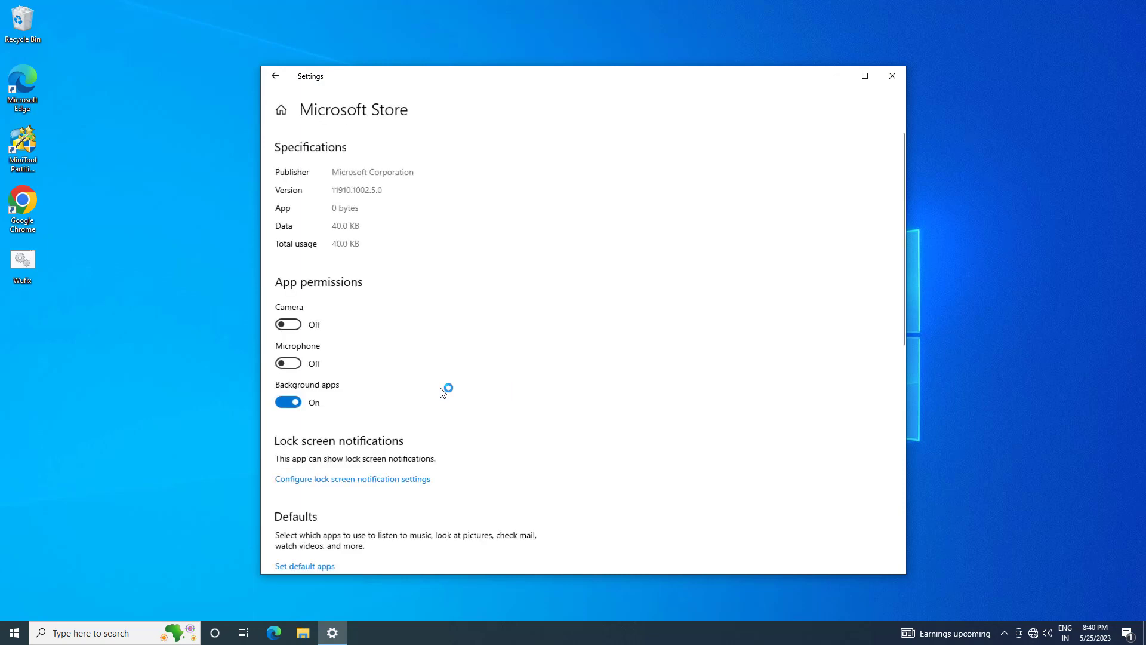
pyautogui.scroll(-10, 440, 392)
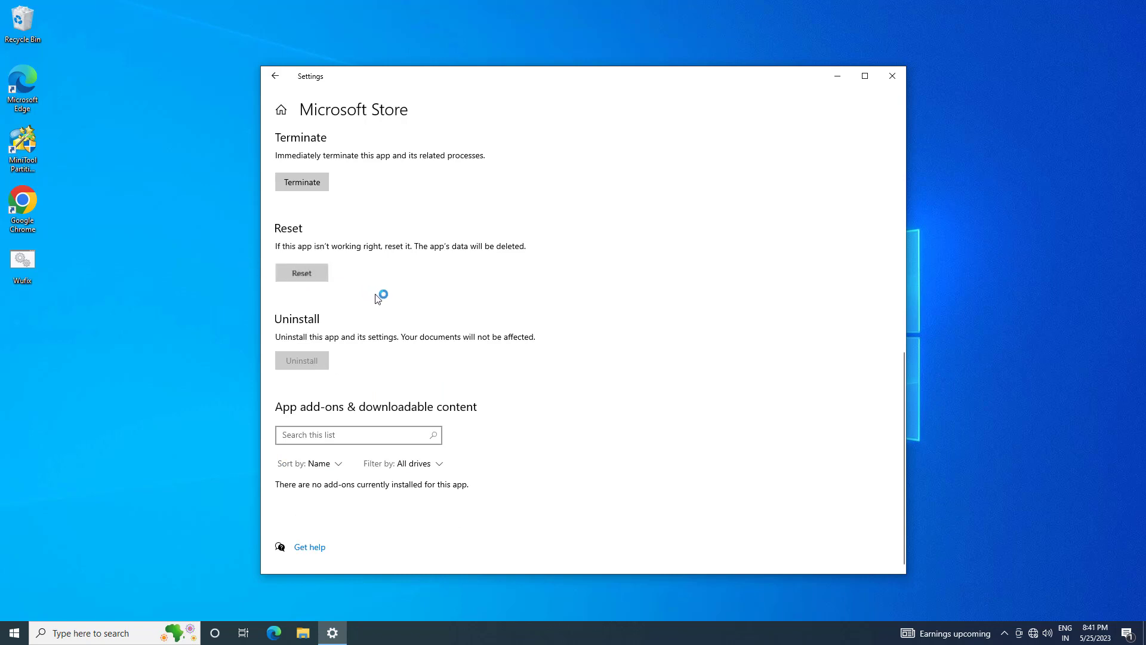
pyautogui.click(396, 244)
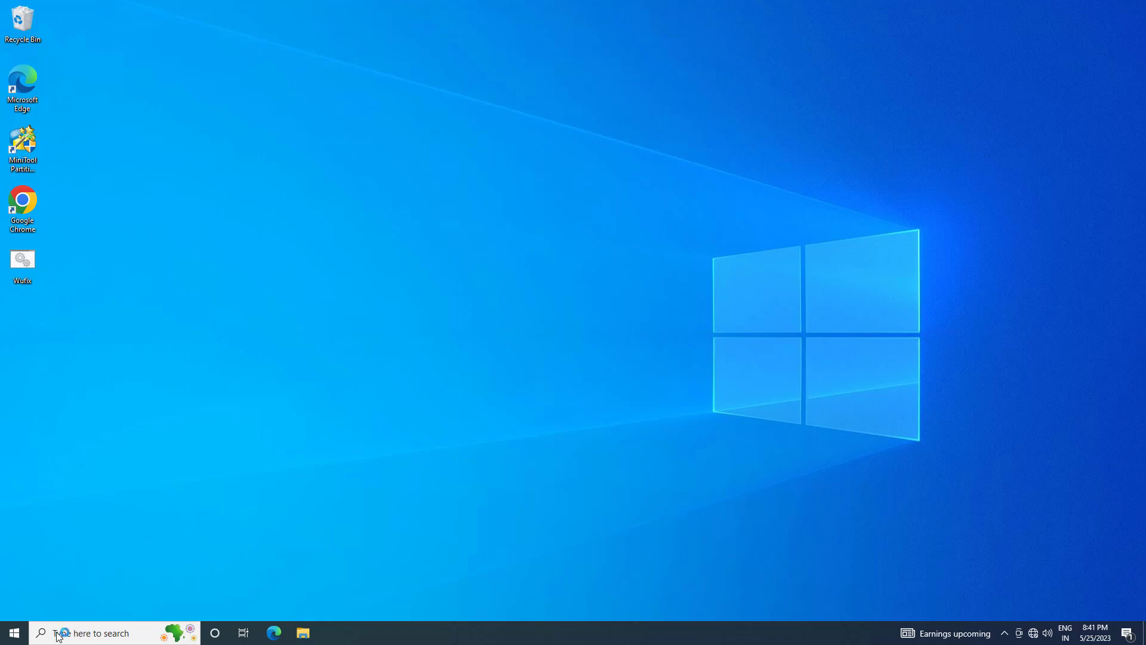
# Step: Search 'control' and open Control Panel from the results
pyautogui.click(79, 634)
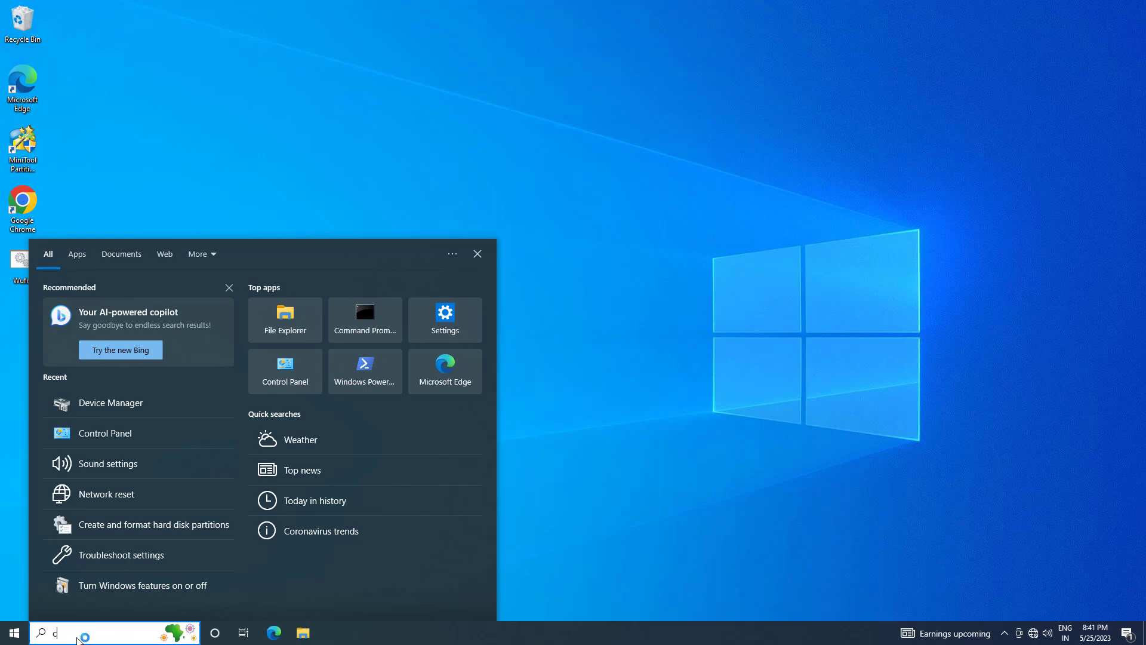
pyautogui.write('contro')
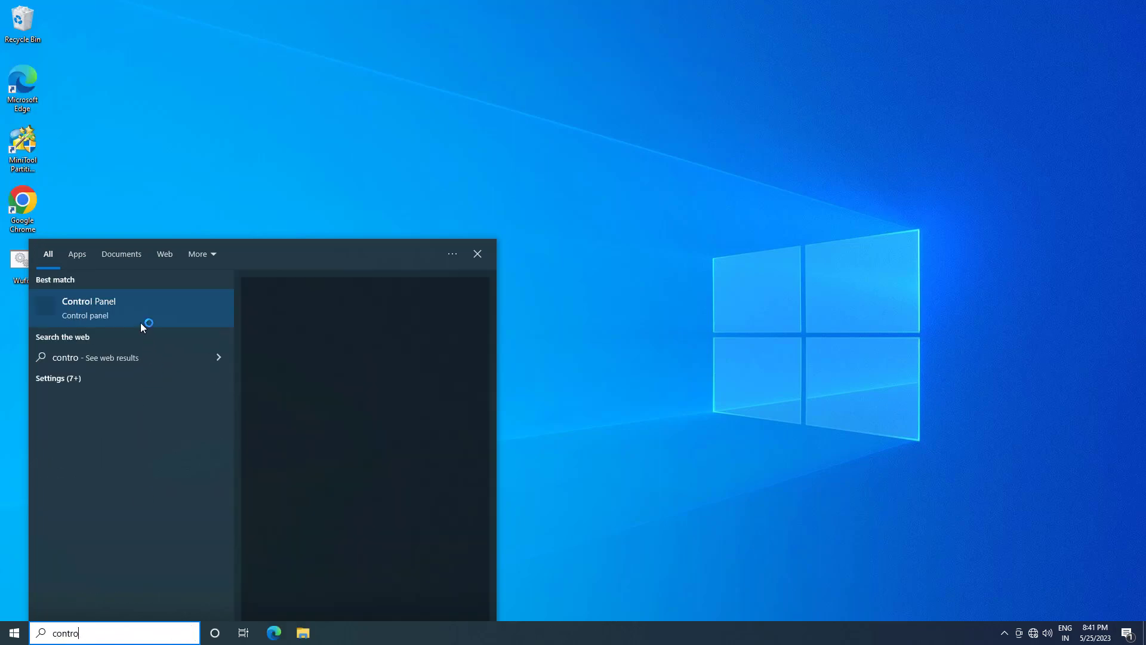
pyautogui.click(106, 304)
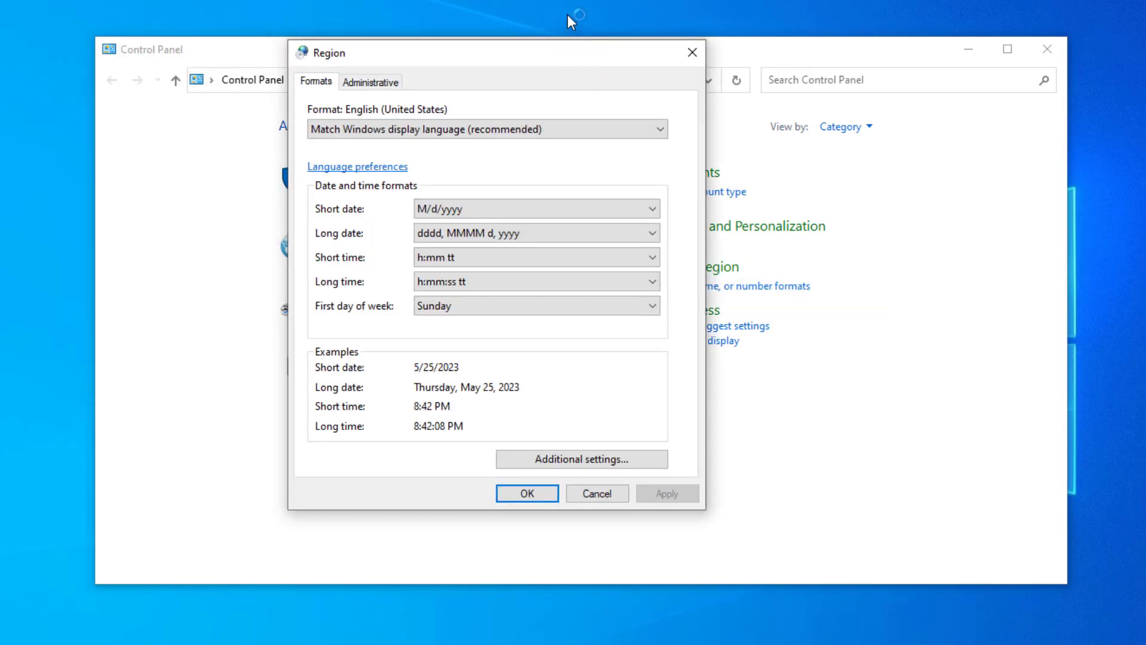
# Step: Set the regional format to Match Windows display language (English, United States) and apply it
pyautogui.press('Down')
pyautogui.click(455, 133)
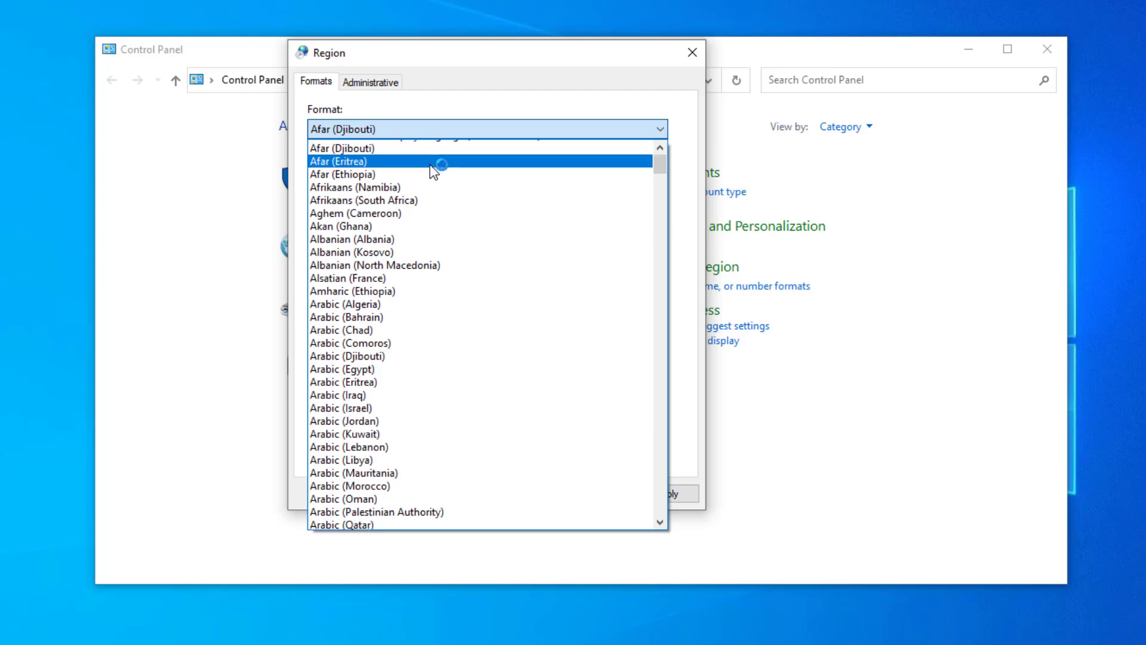
pyautogui.scroll(1, 430, 164)
pyautogui.click(442, 148)
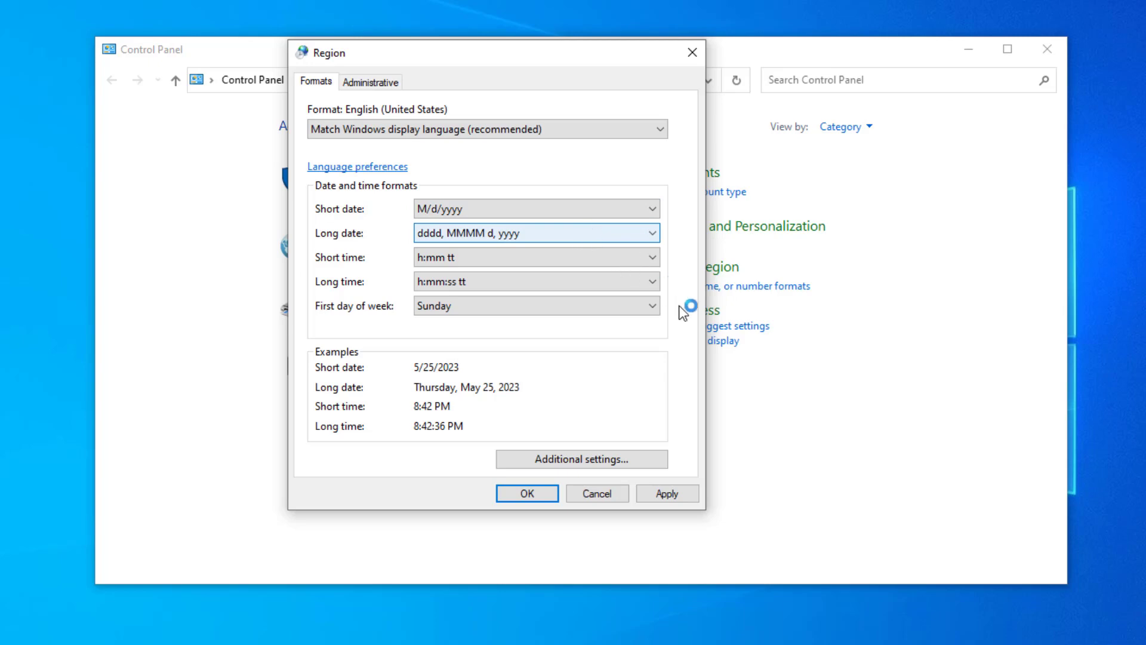
pyautogui.click(668, 494)
pyautogui.moveTo(567, 54)
pyautogui.mouseDown()
pyautogui.moveTo(743, 158)
pyautogui.moveTo(618, 117)
pyautogui.mouseUp()
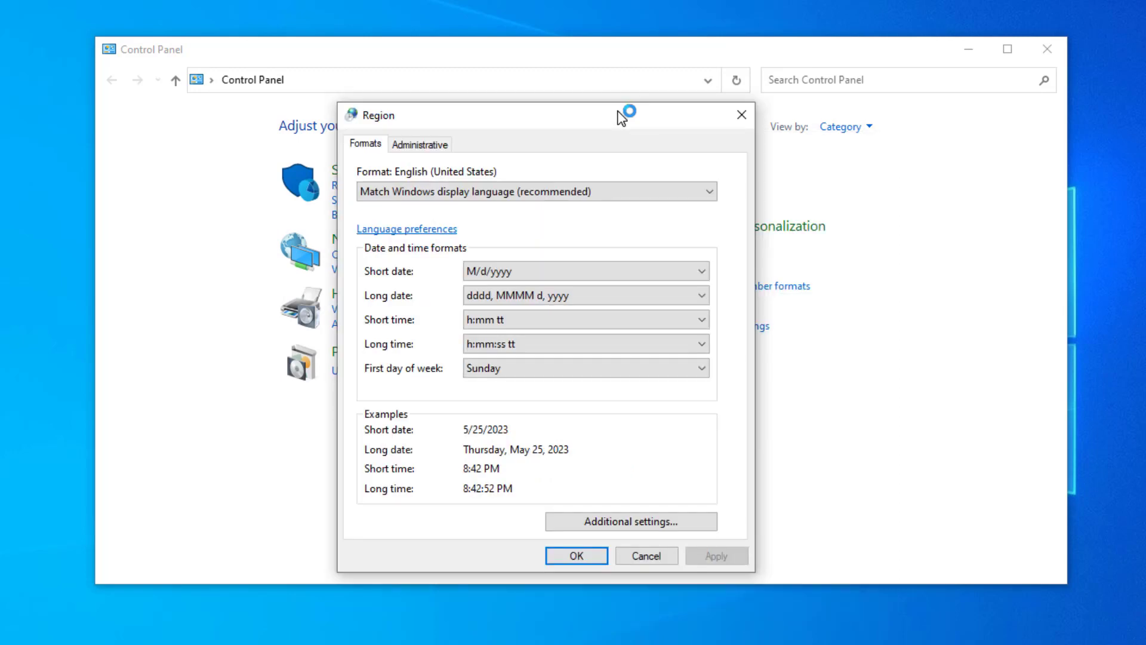
# Step: On the Administrative tab, keep the system locale English (United States) and confirm the Region settings
pyautogui.click(421, 144)
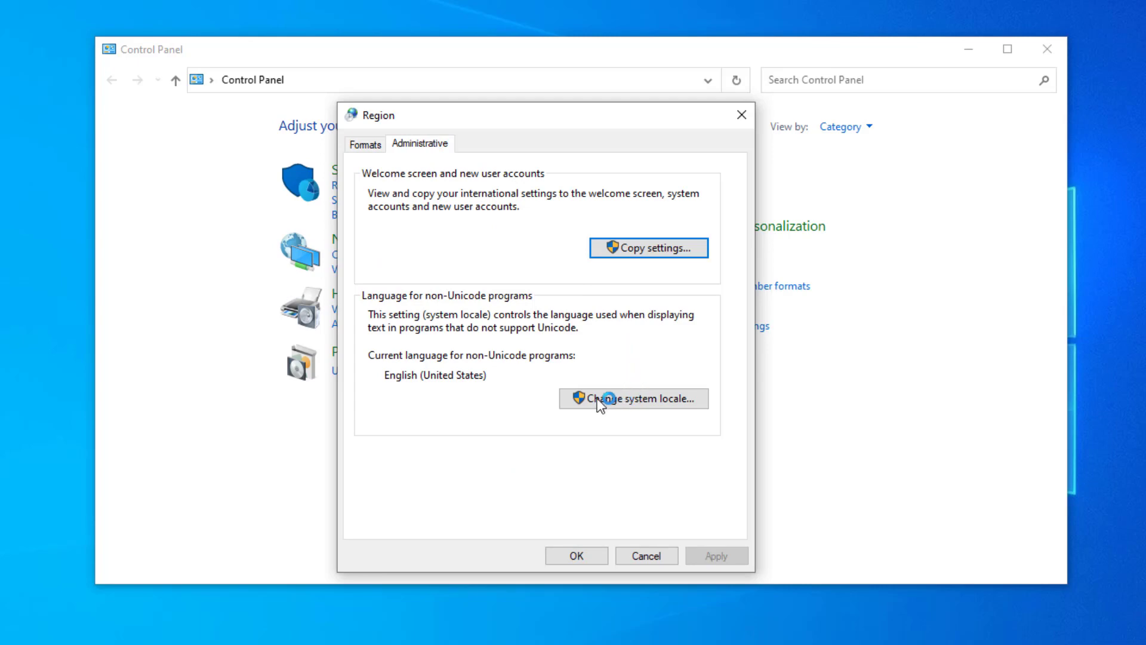
pyautogui.click(648, 401)
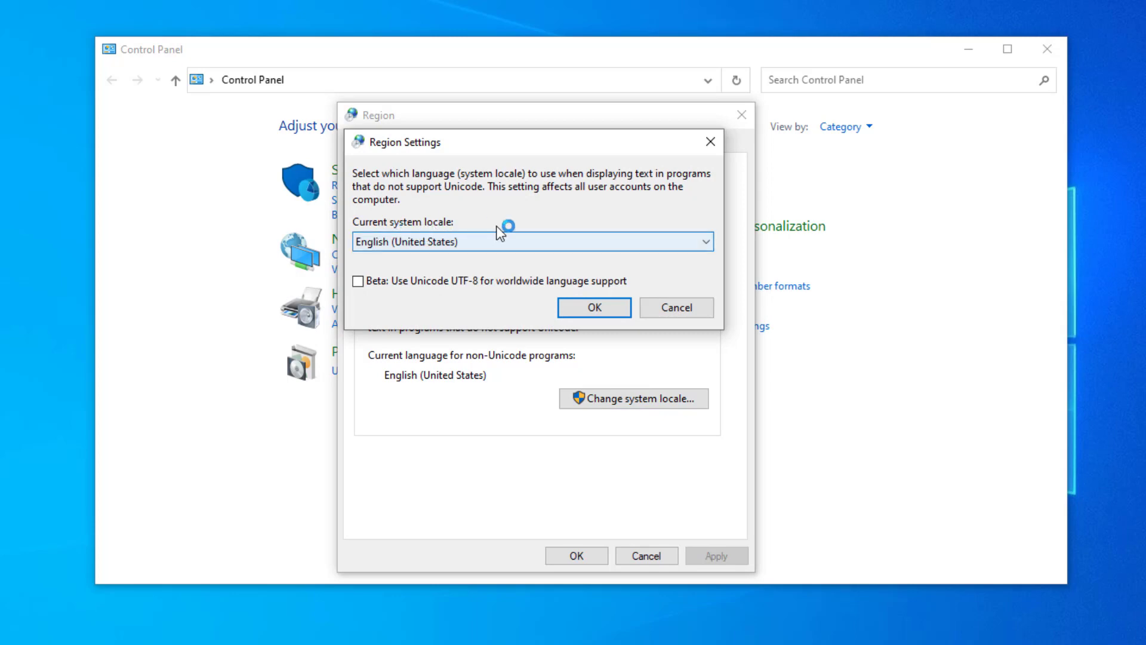
pyautogui.click(558, 241)
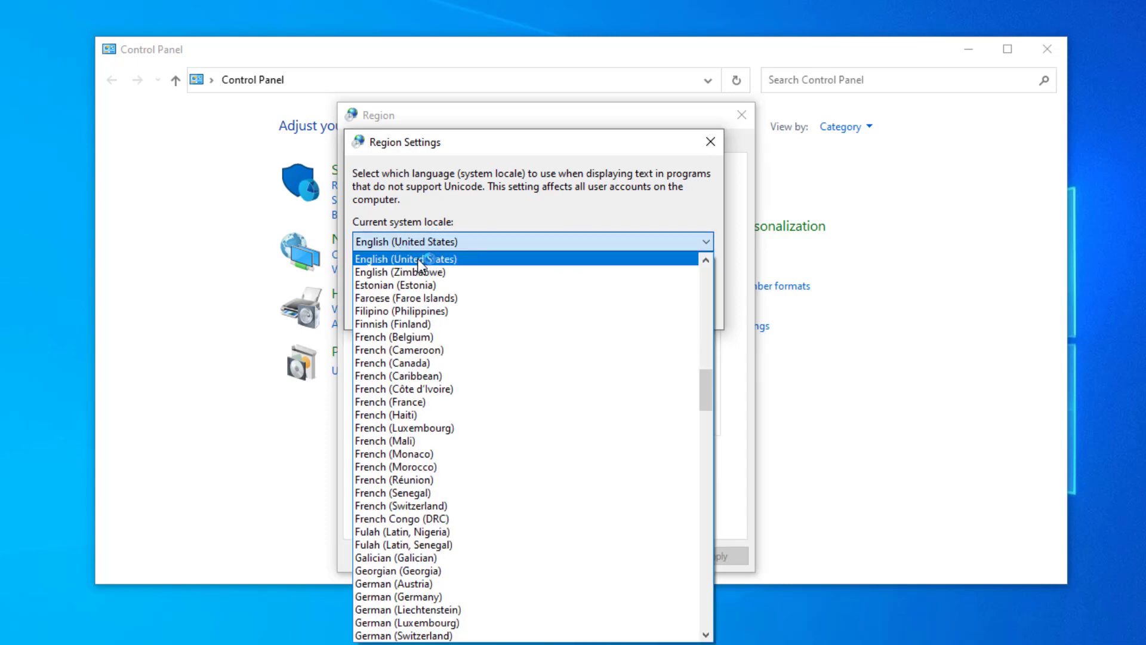
pyautogui.click(421, 259)
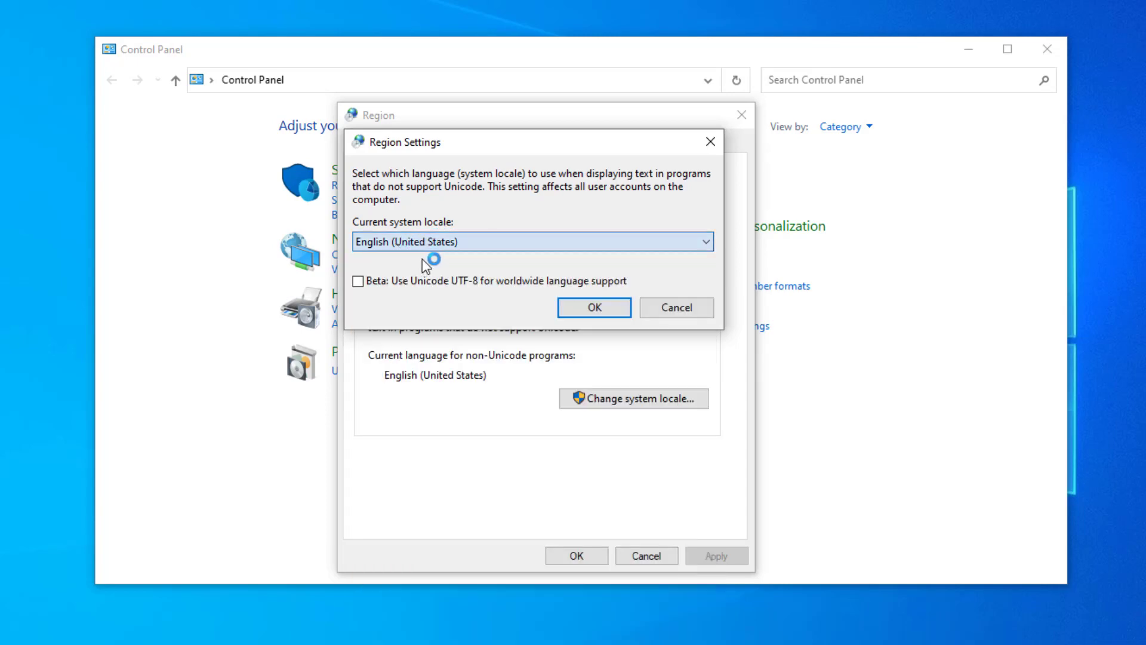
pyautogui.click(575, 308)
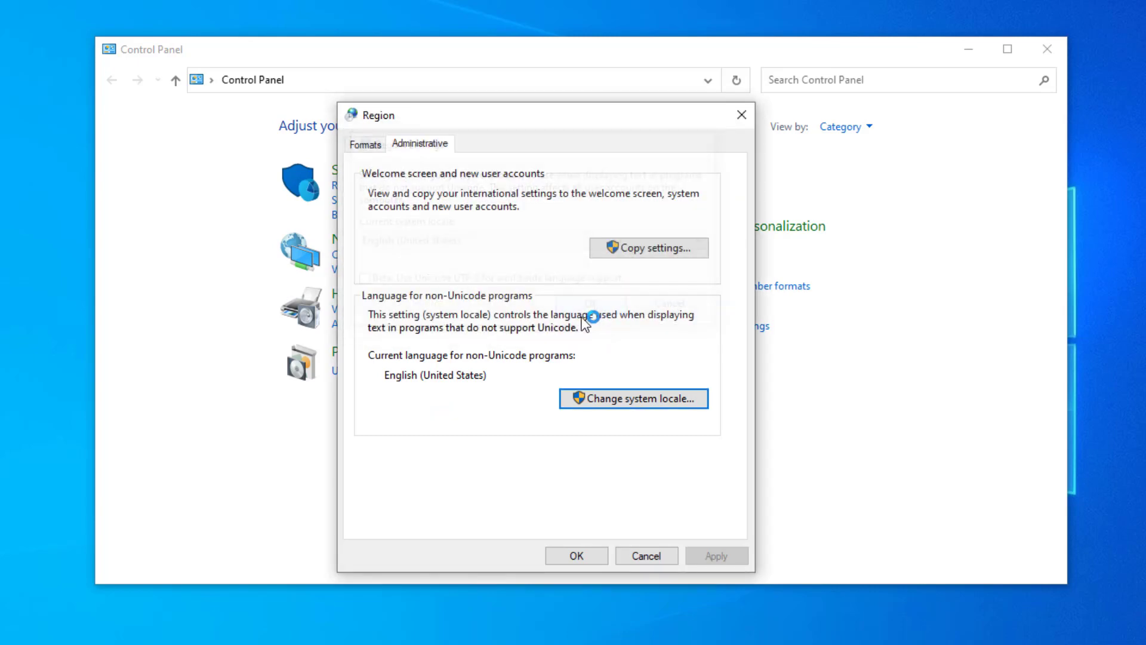
pyautogui.click(576, 556)
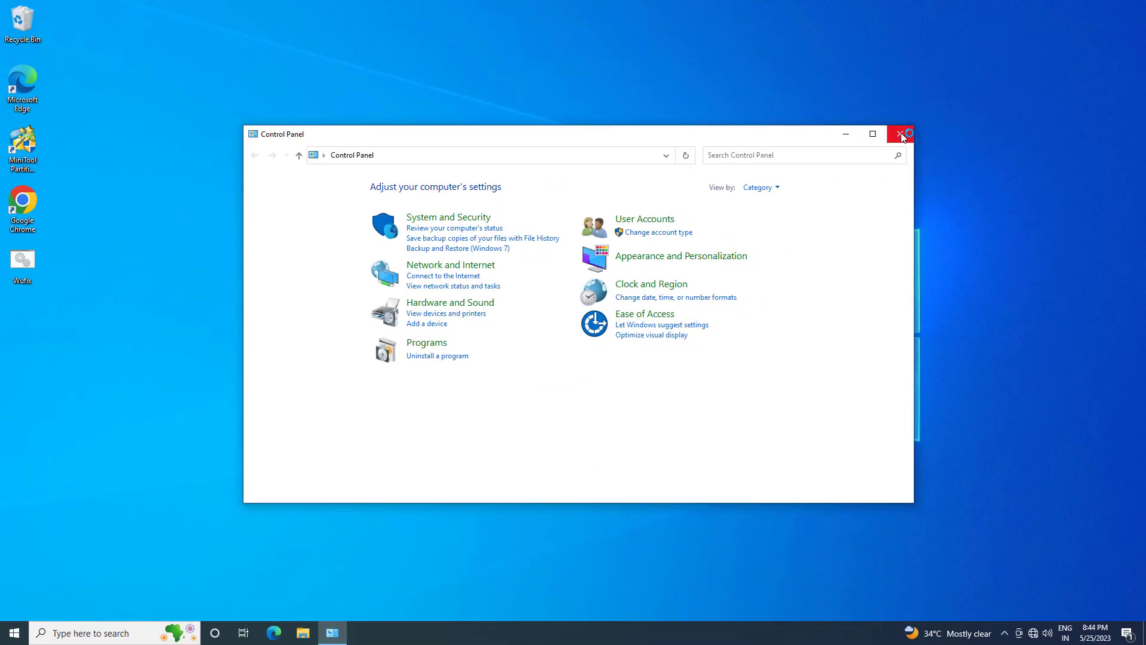
# Step: Close Control Panel, restart from Start > Power, and reopen the Start menu after reboot
pyautogui.click(903, 136)
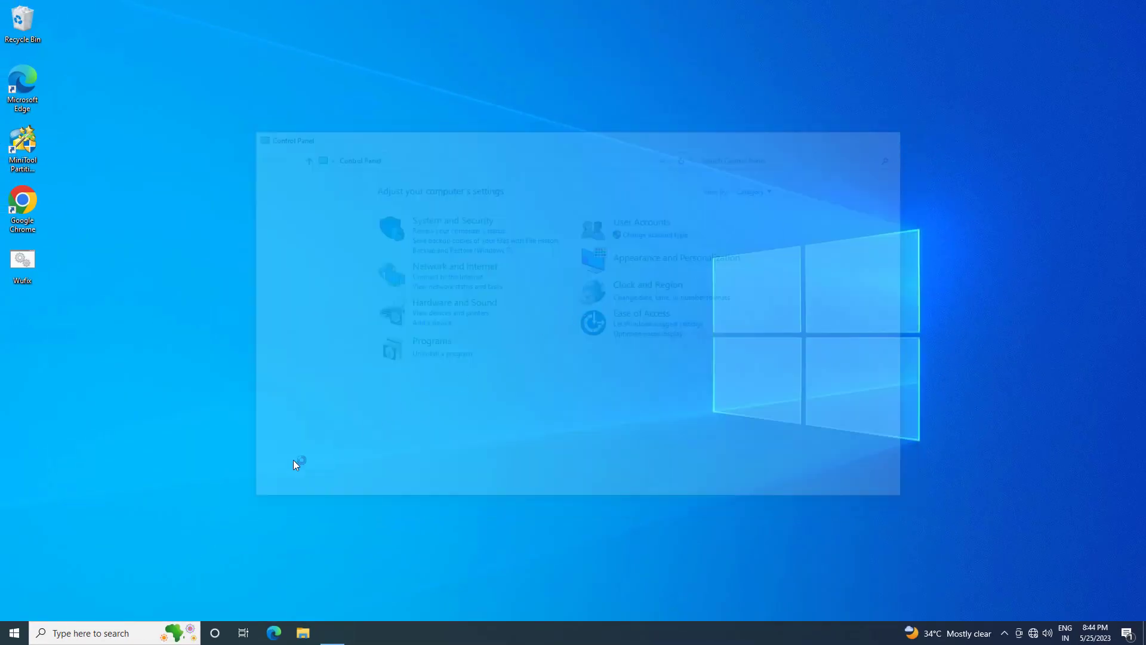
pyautogui.click(14, 633)
pyautogui.click(15, 604)
pyautogui.click(41, 576)
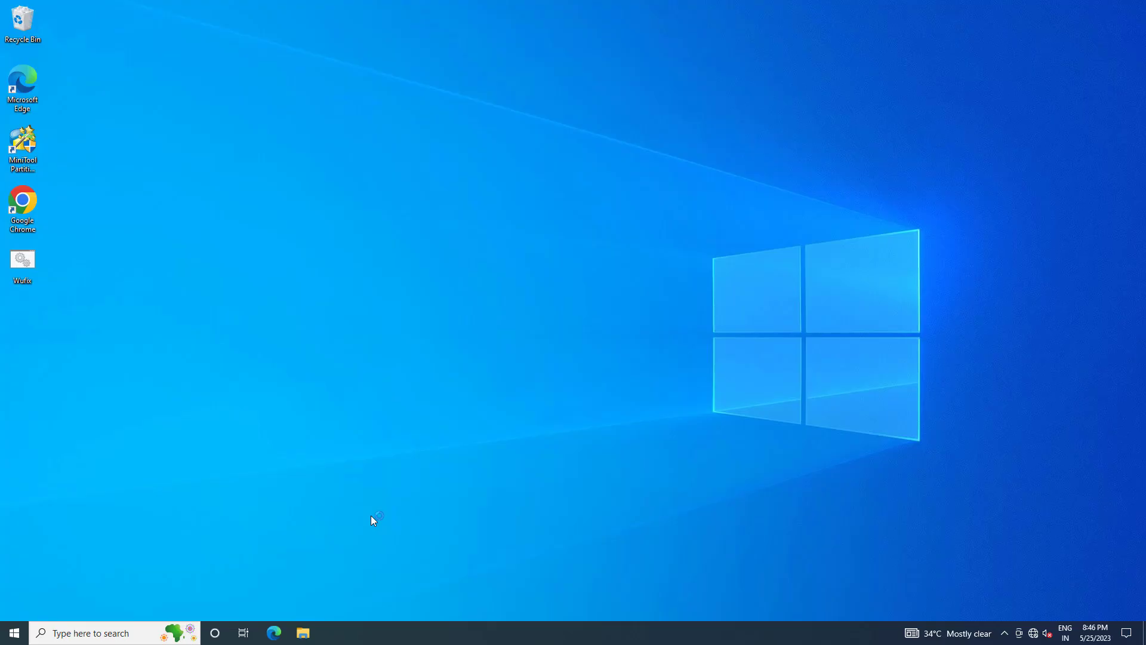
pyautogui.click(16, 634)
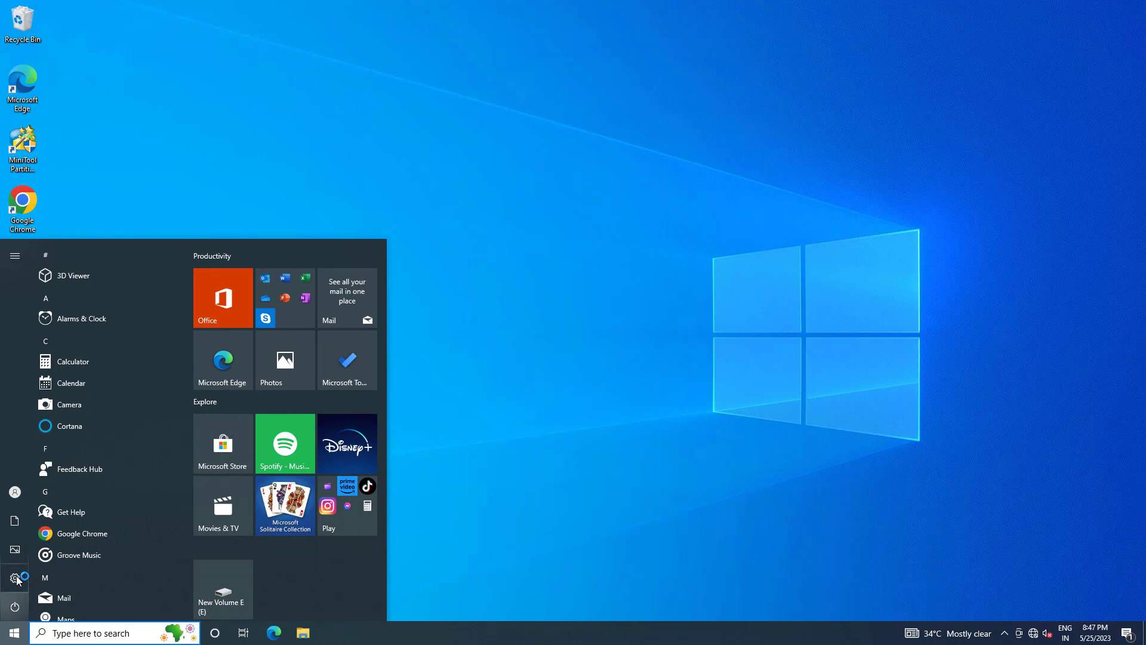
# Step: Set Country or region to United States on the Time & Language Region page
pyautogui.click(16, 578)
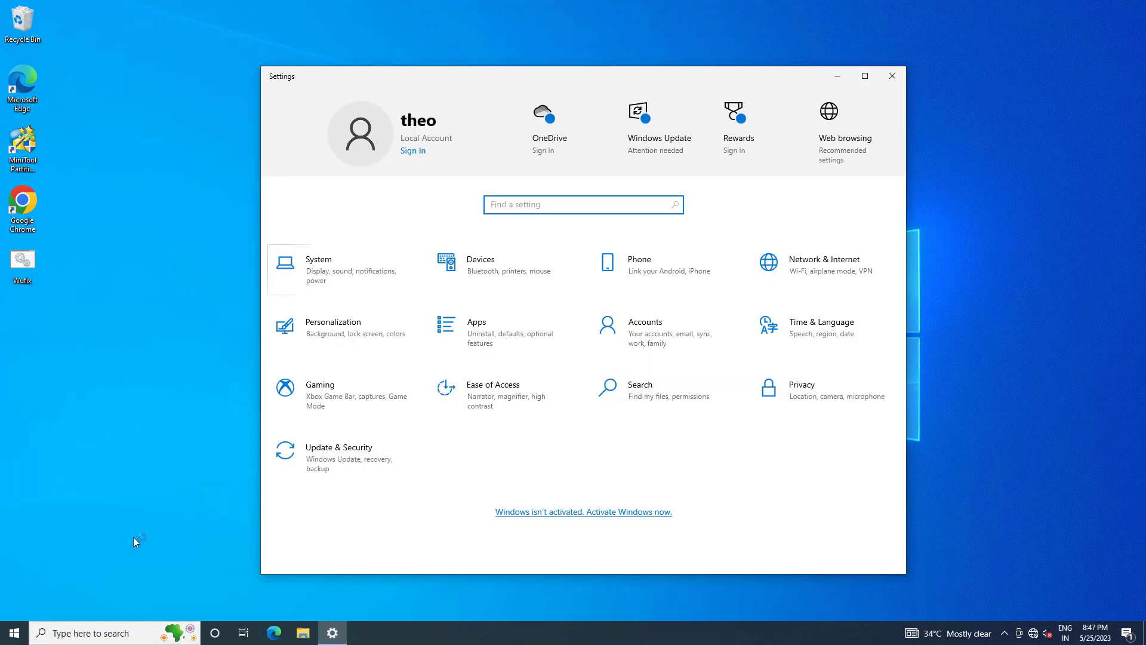
pyautogui.click(820, 321)
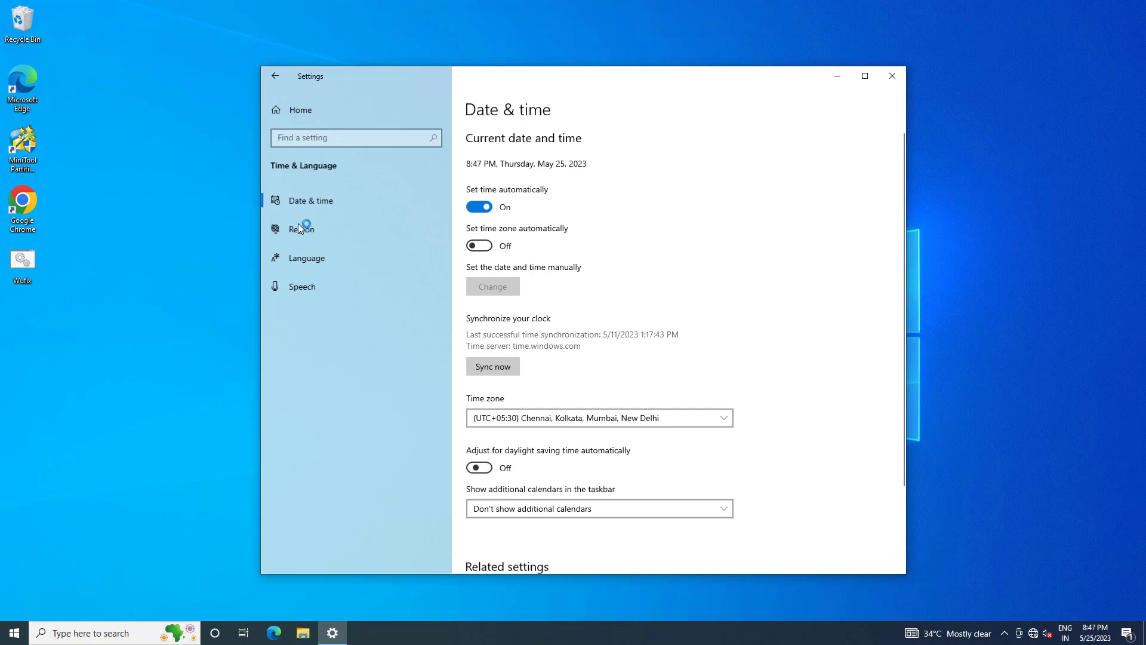
pyautogui.click(297, 230)
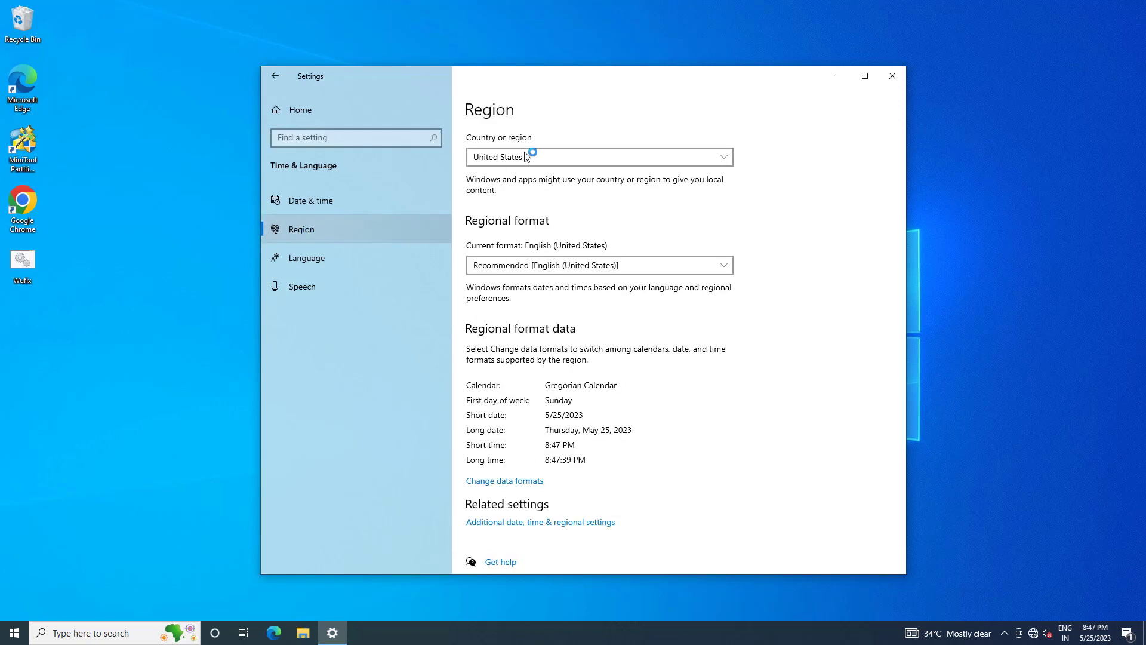
pyautogui.click(723, 157)
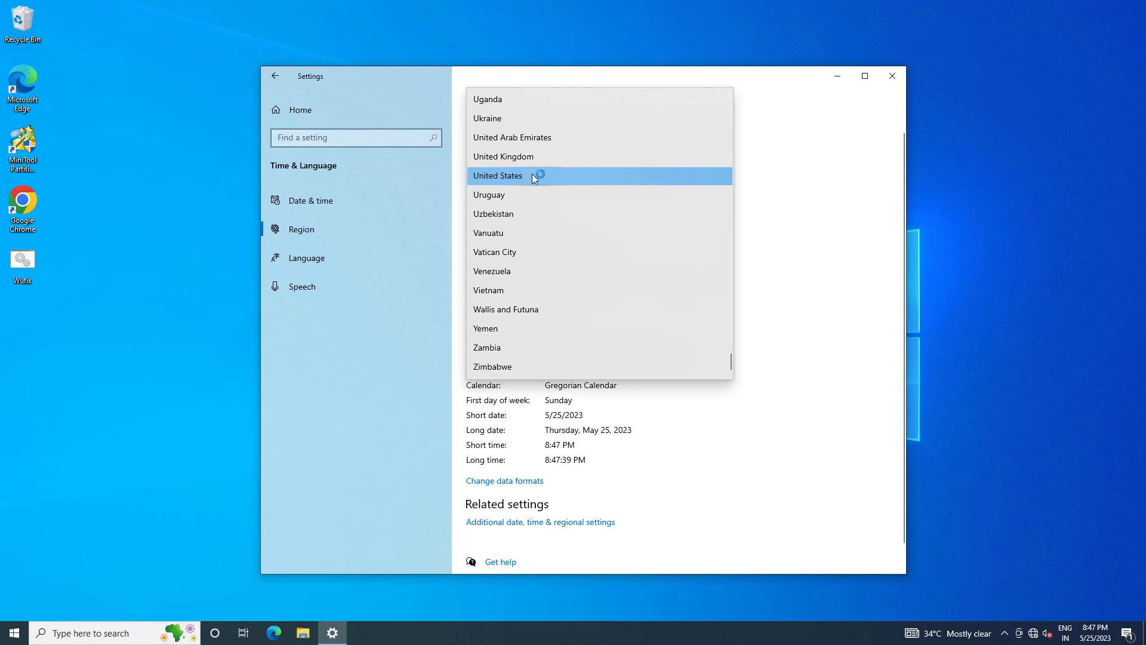
pyautogui.click(533, 176)
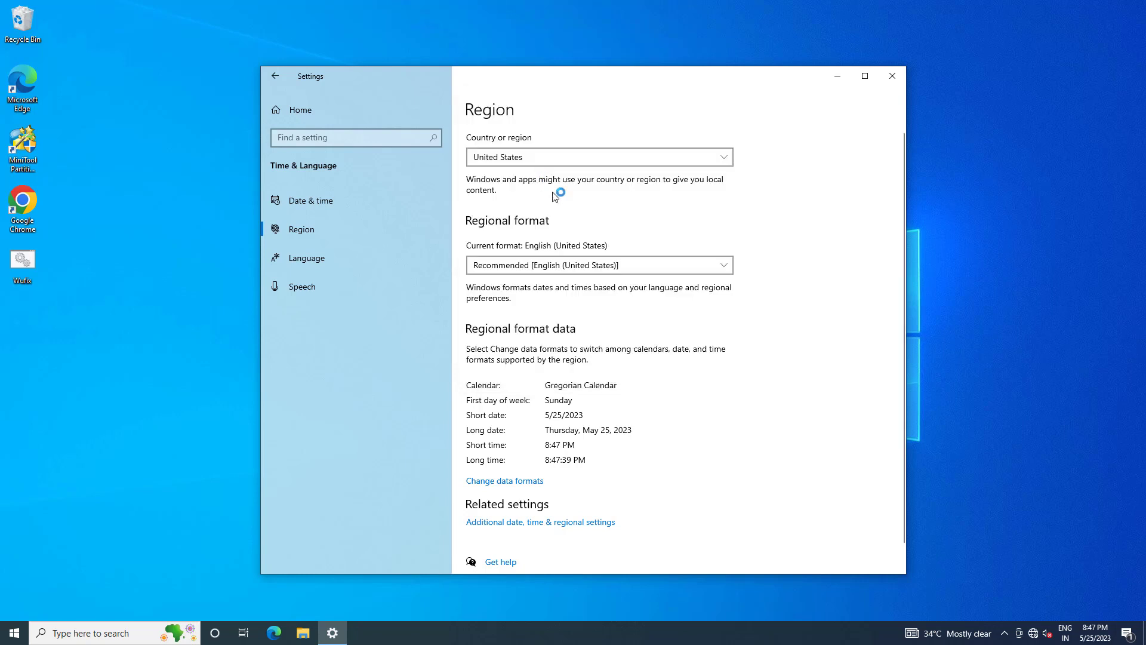